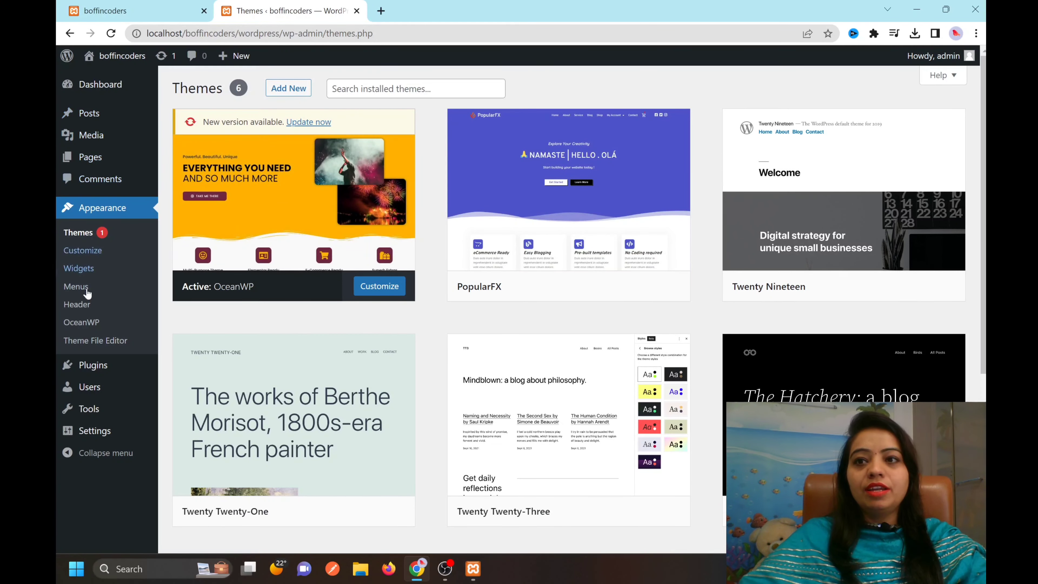
Open the list of all pages and move both the Privacy Policy and Sample Page entries to the trash
mouse_move(110, 166)
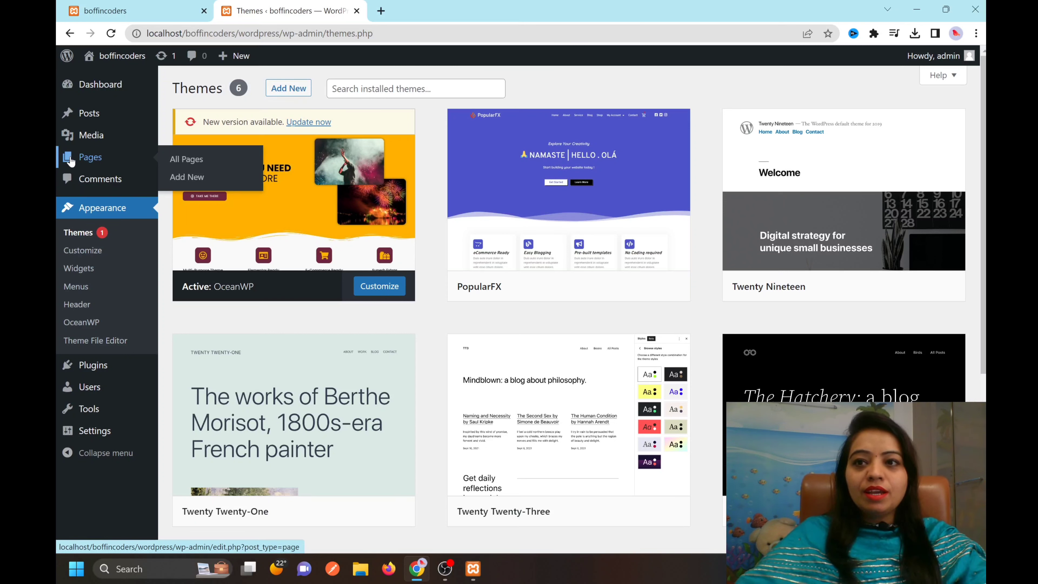
click(187, 165)
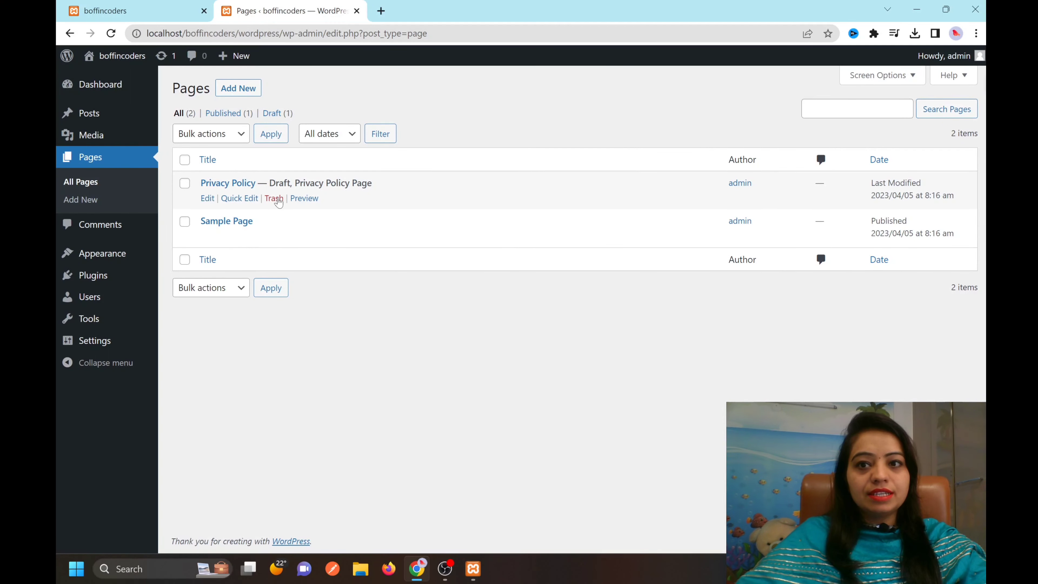
mouse_move(278, 207)
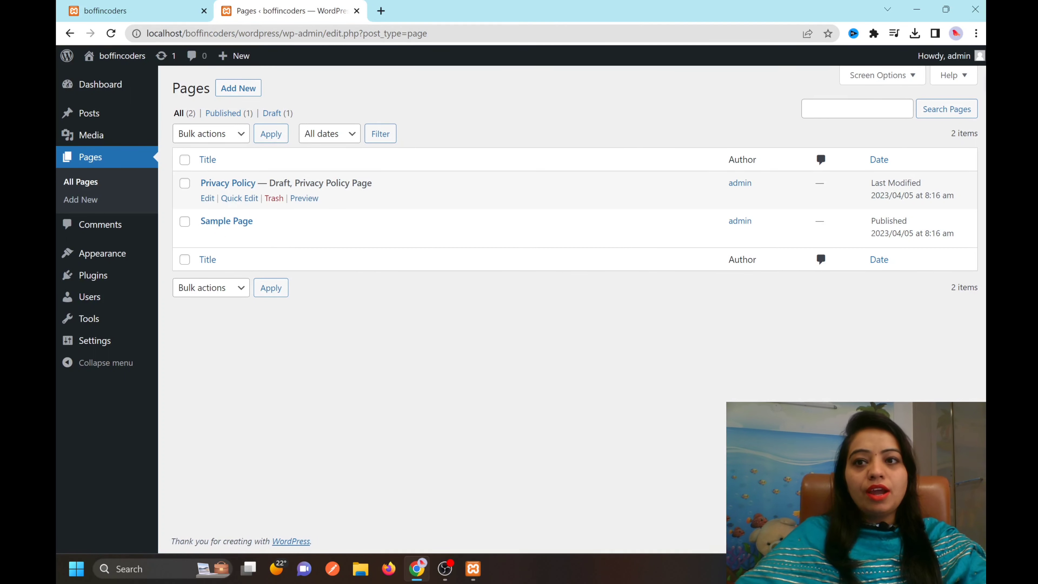
click(185, 183)
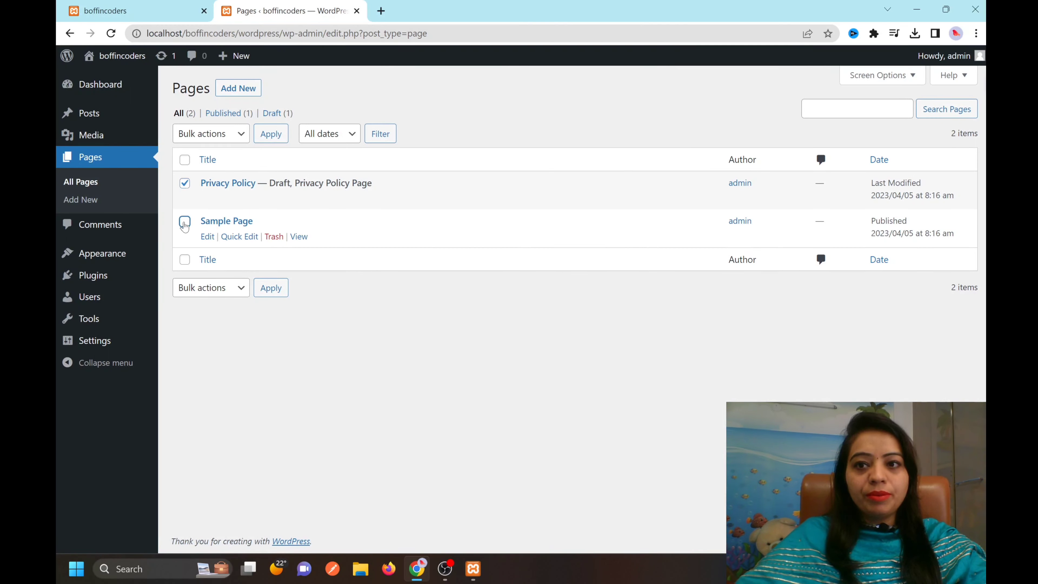
click(223, 133)
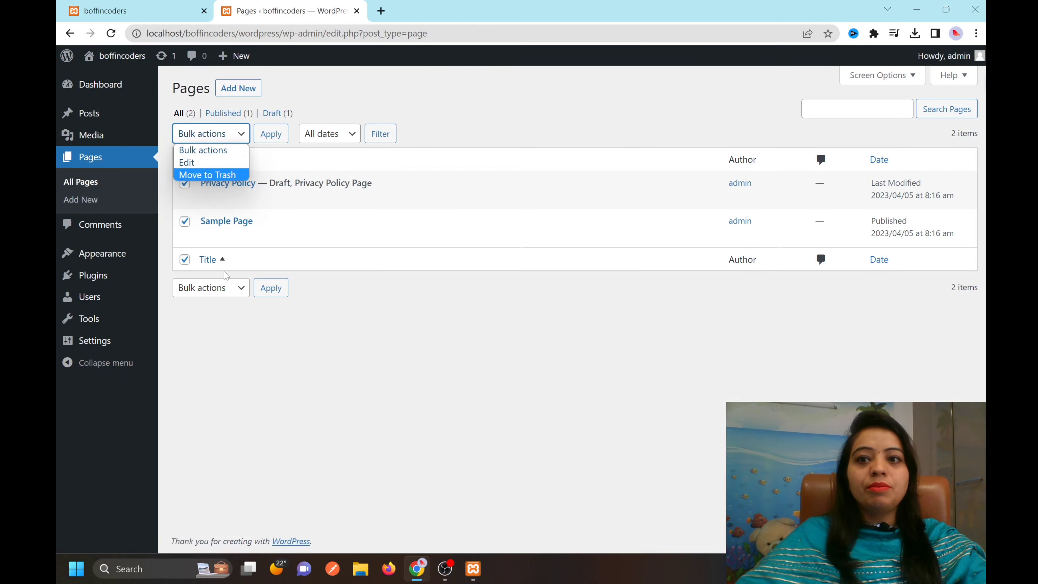
key(Escape)
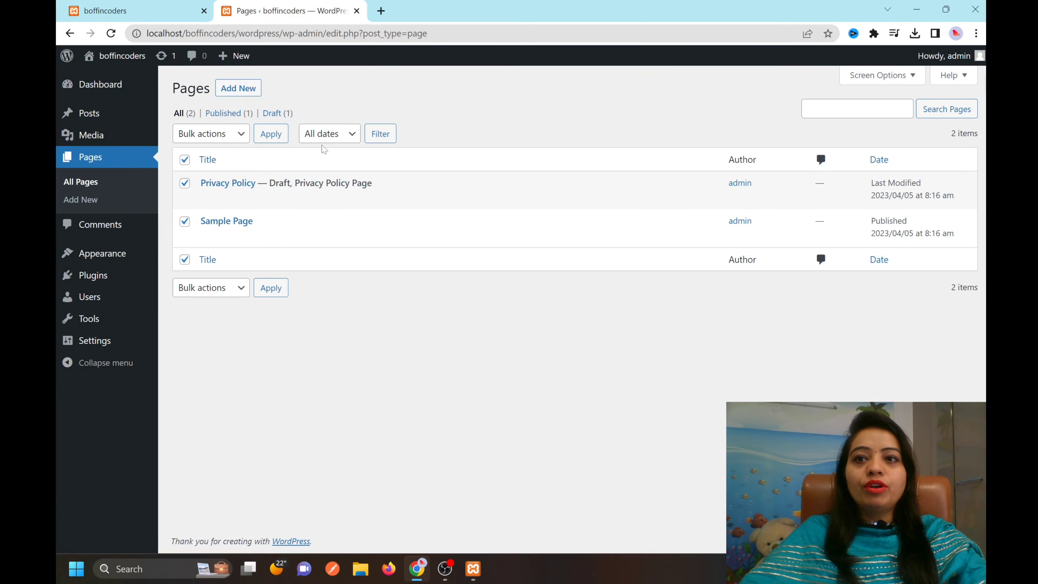
click(211, 134)
click(207, 167)
click(269, 138)
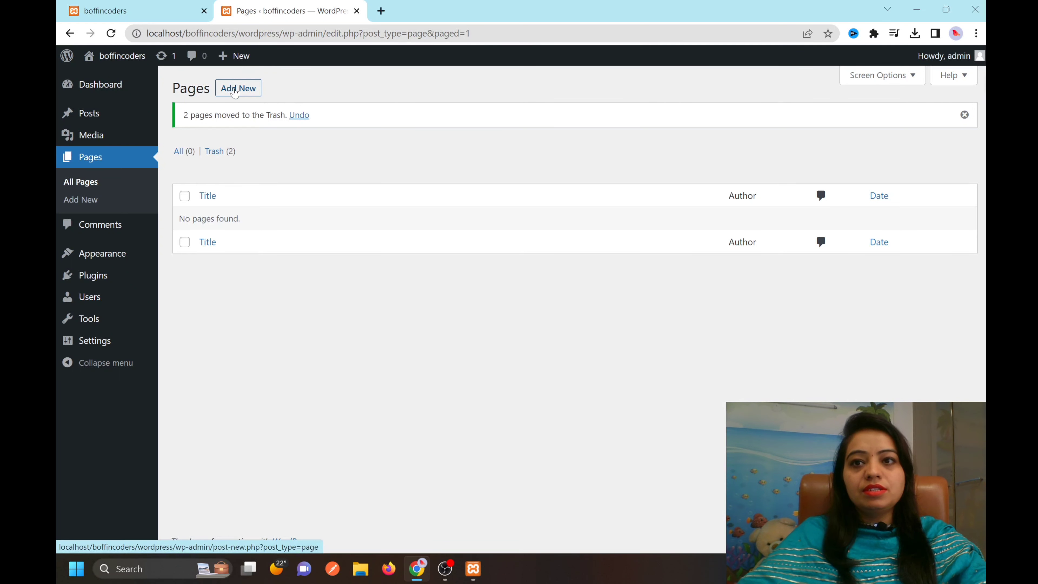
Add a new page titled "Home", dismissing the block editor welcome guide, and publish it
click(235, 94)
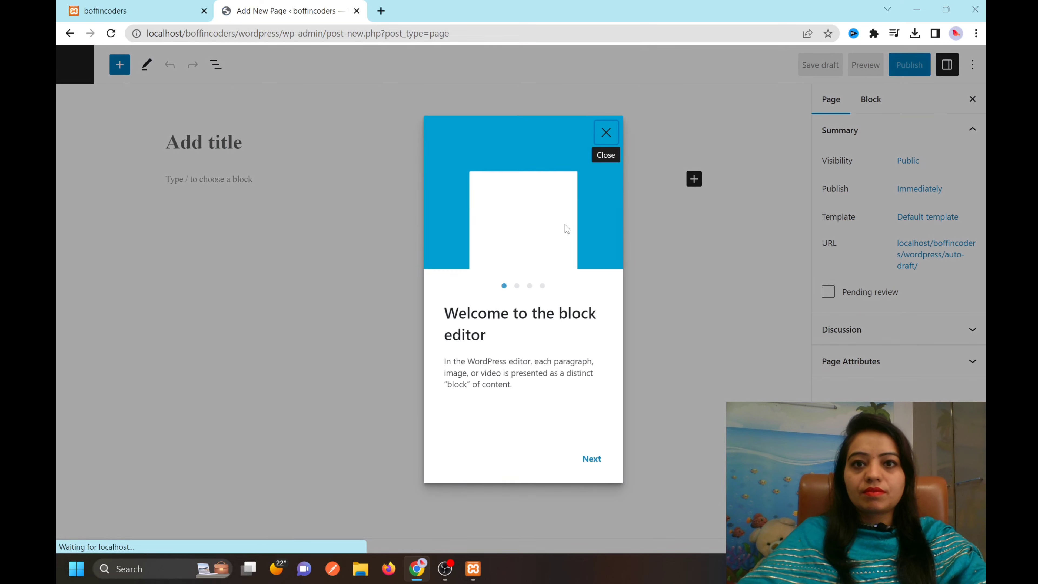
click(605, 133)
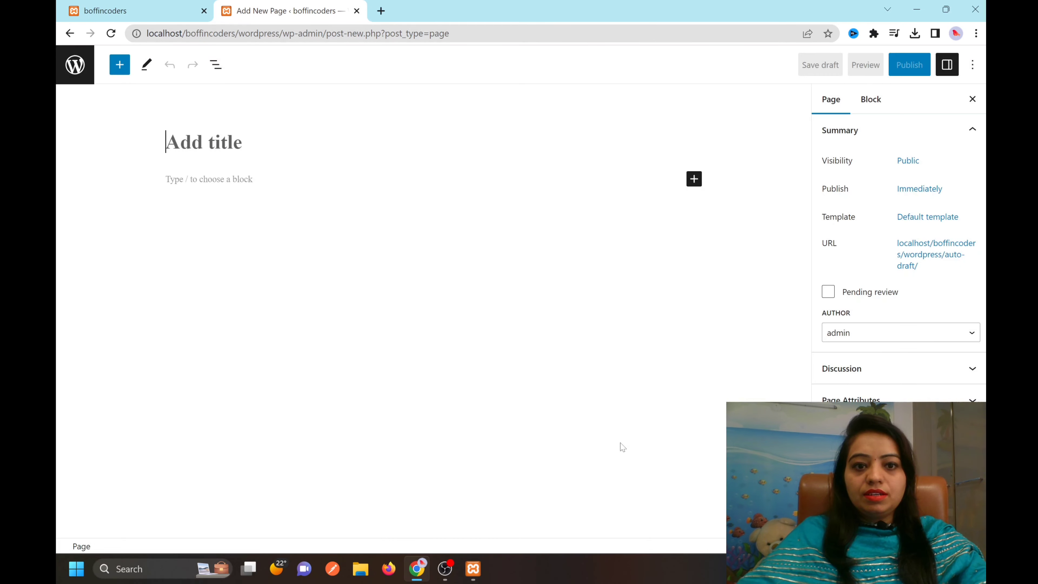
text(H)
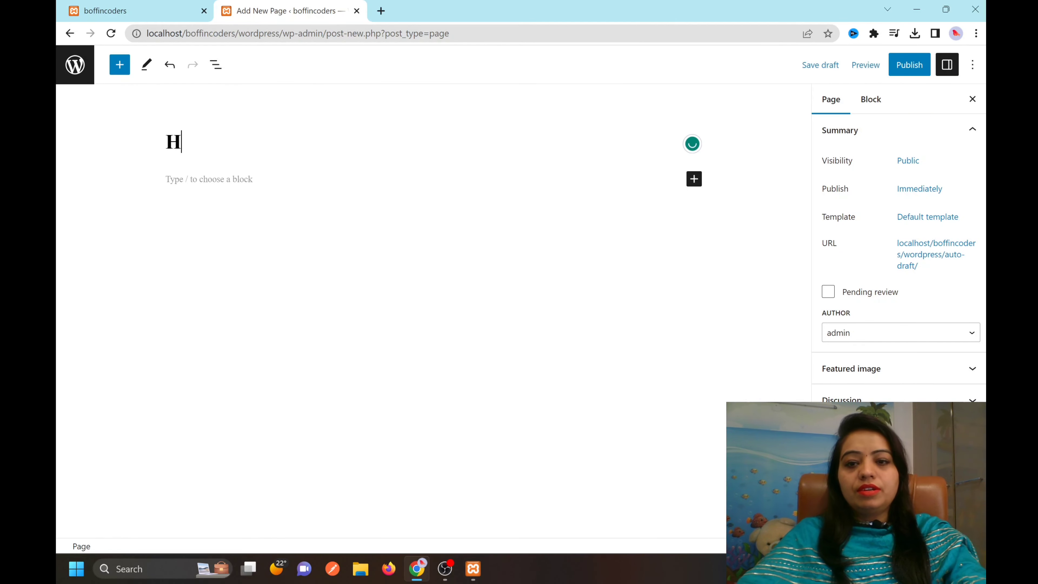
text(ome)
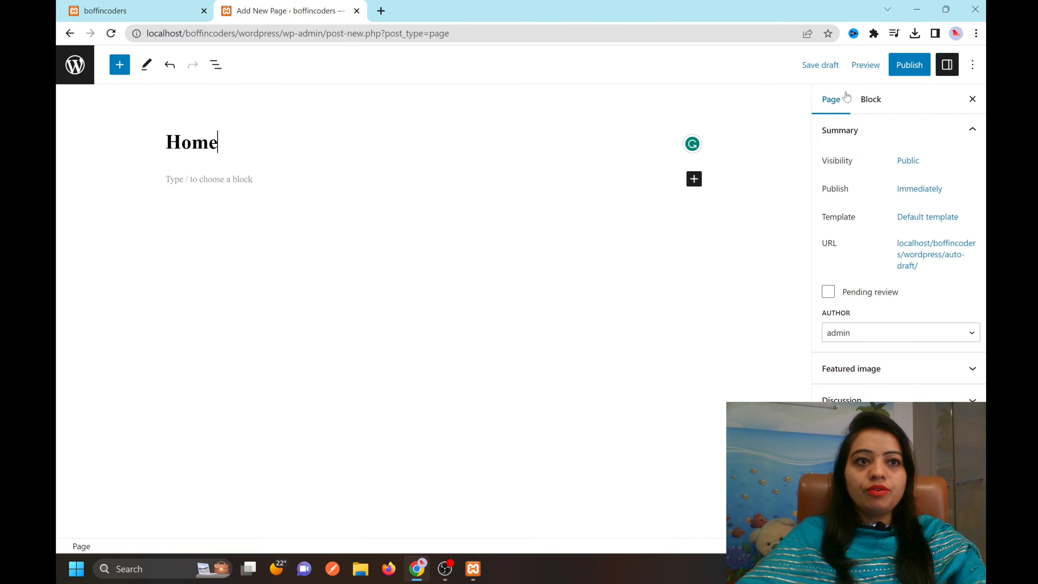
click(911, 66)
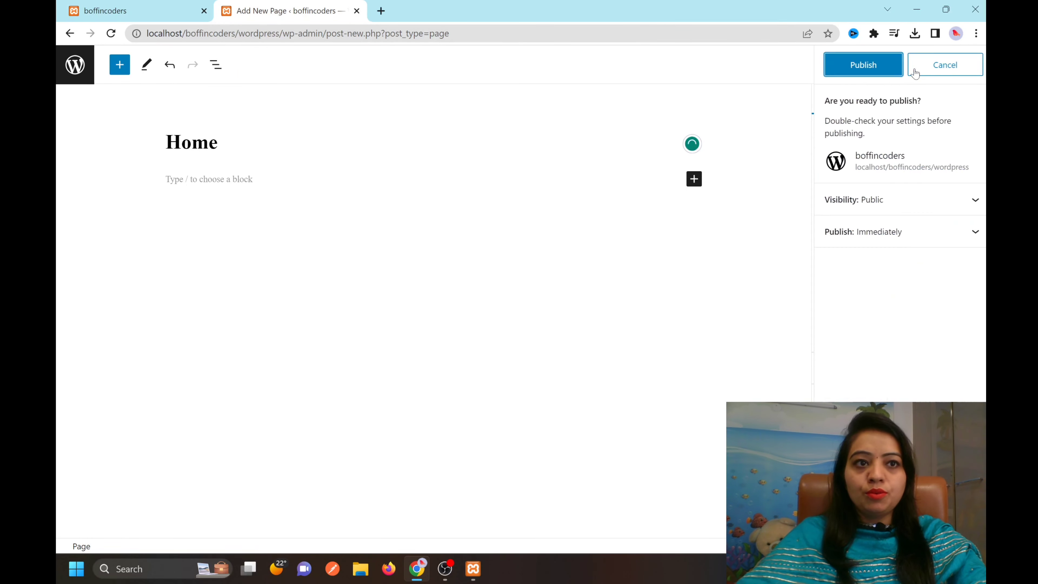
click(871, 66)
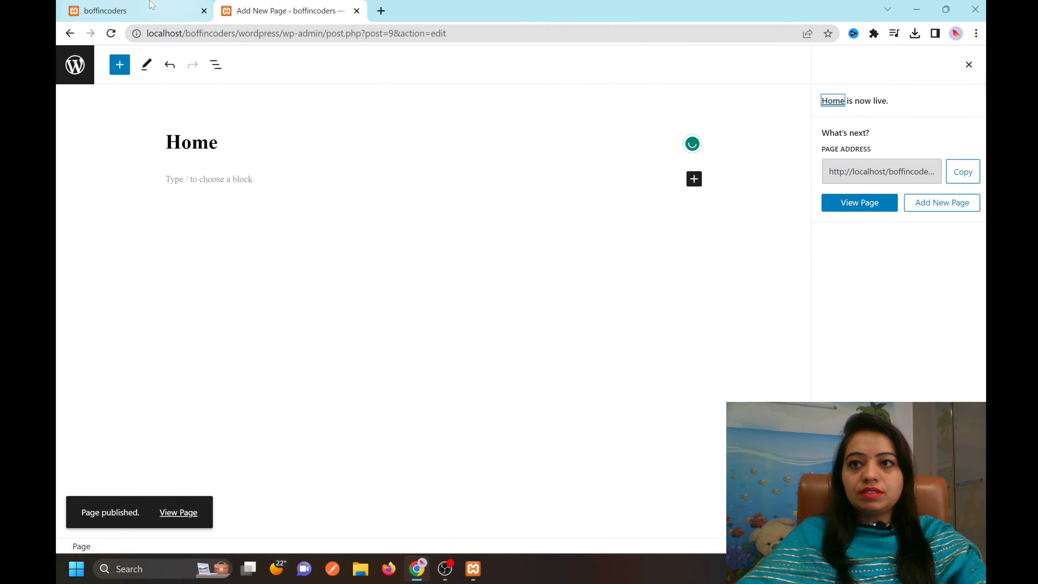
click(152, 6)
click(278, 6)
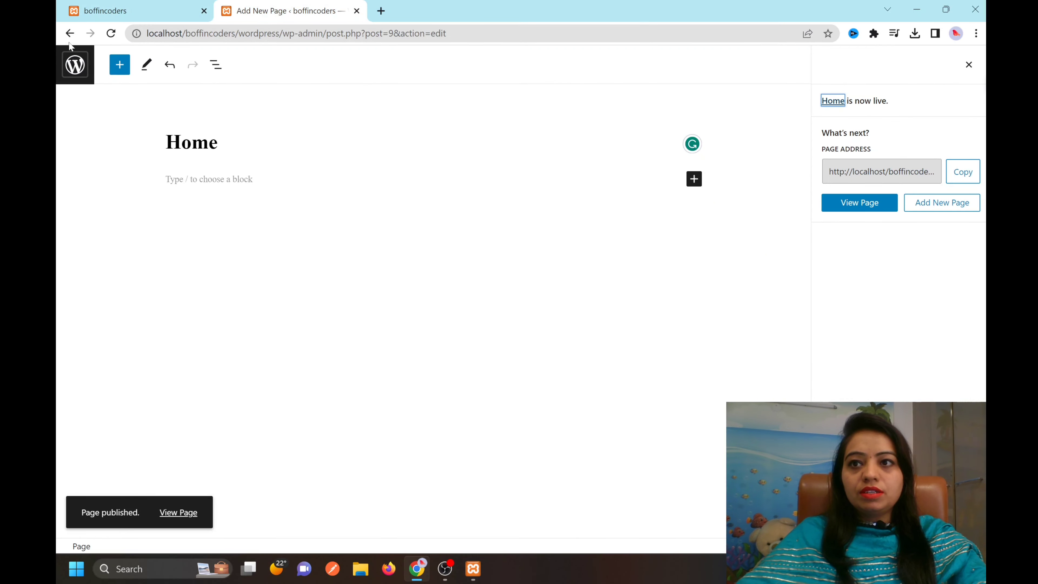
Return to the page list, add a new page titled "About" and publish it
click(70, 33)
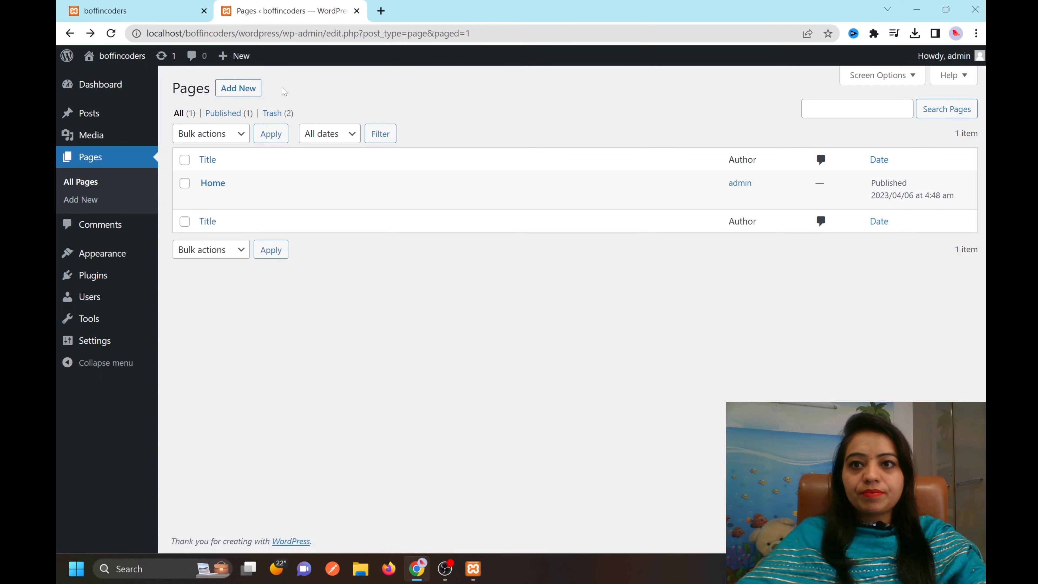
click(244, 92)
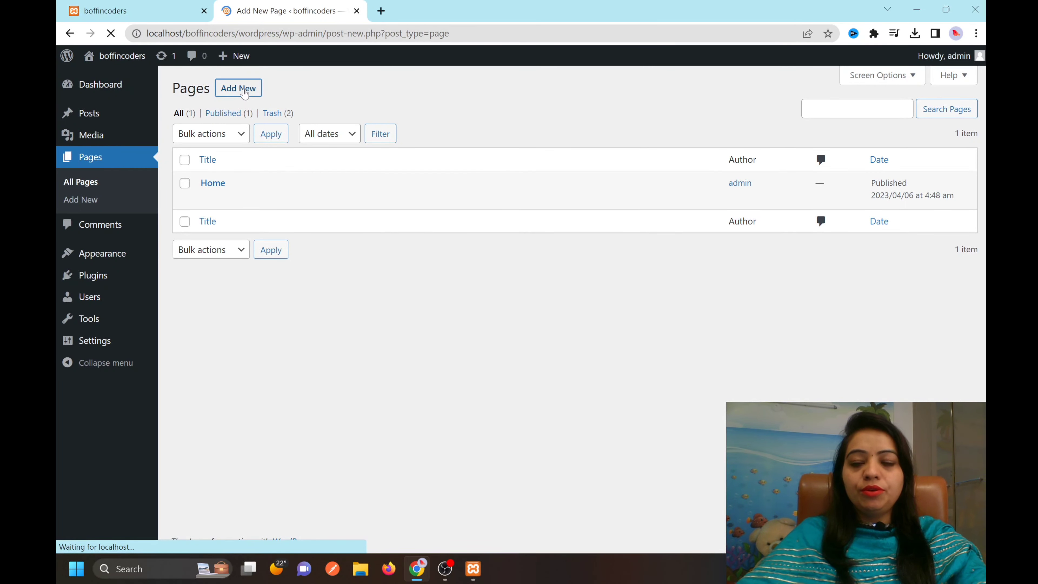
text(About)
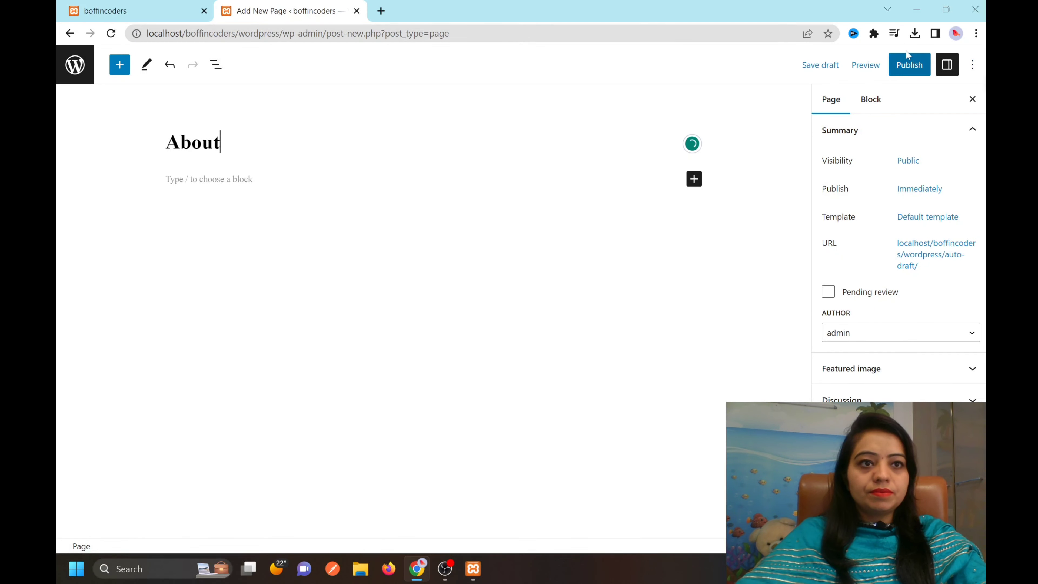
click(910, 65)
click(872, 64)
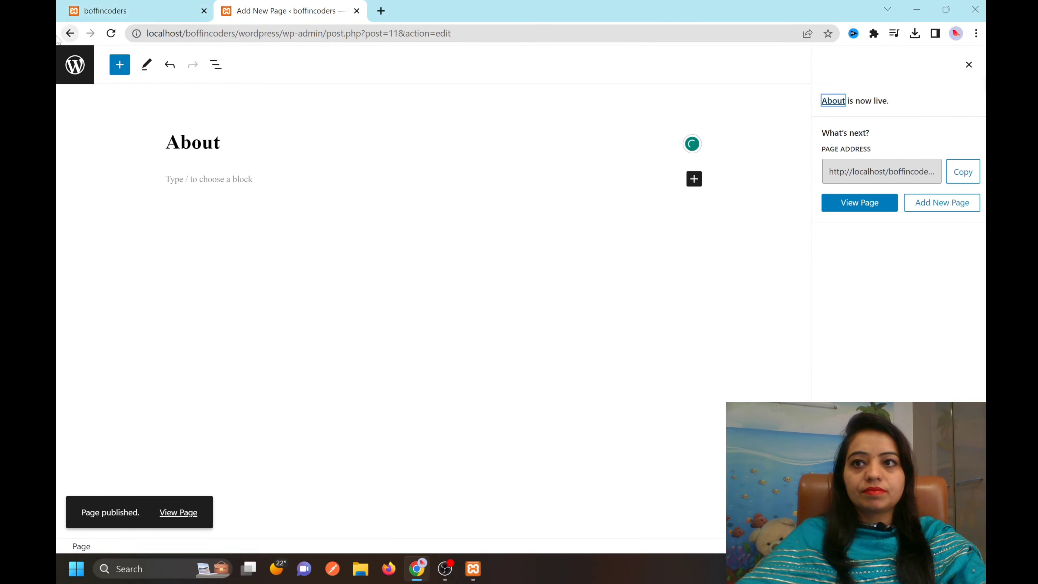
Go back to the page list, add a new page titled "Services" and publish it
click(70, 33)
click(237, 91)
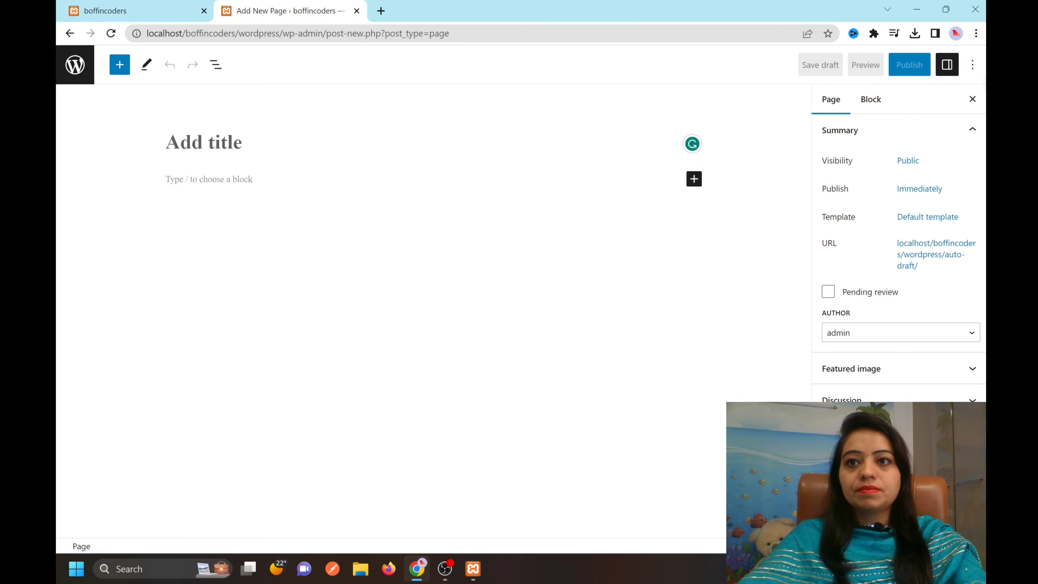
text(Ser)
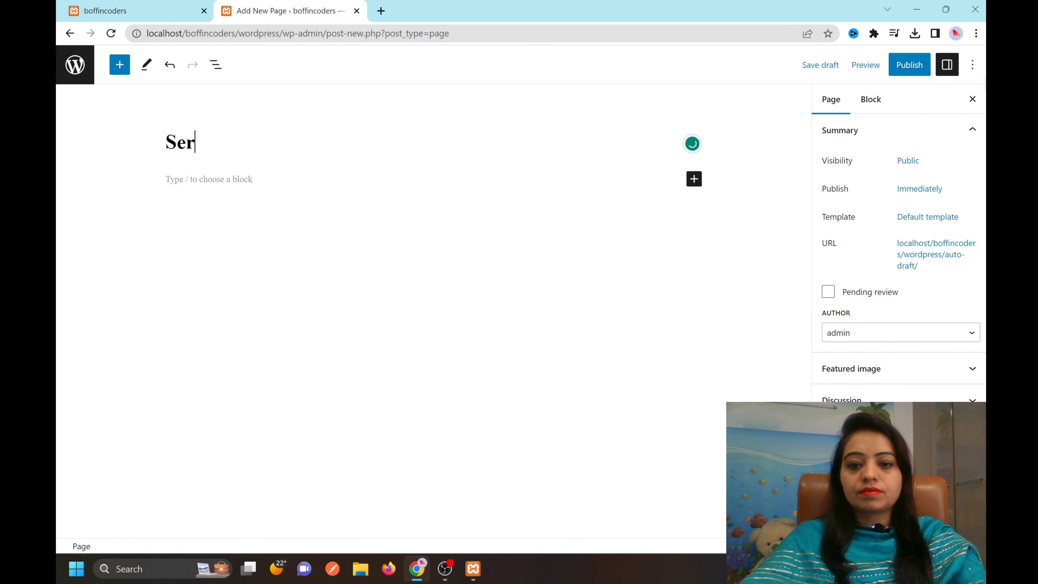
text(v)
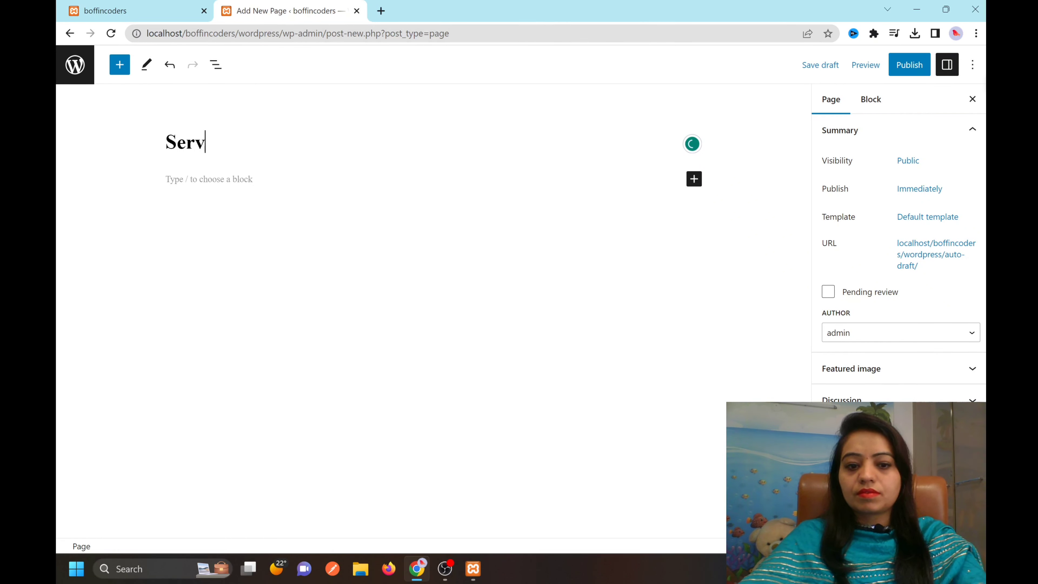
text(iceices)
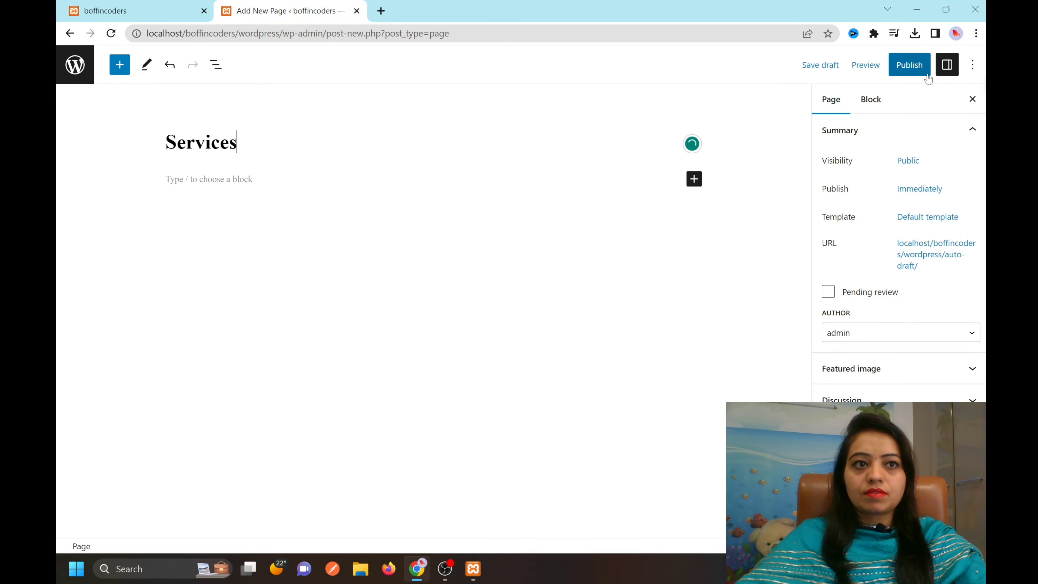
click(909, 64)
click(862, 65)
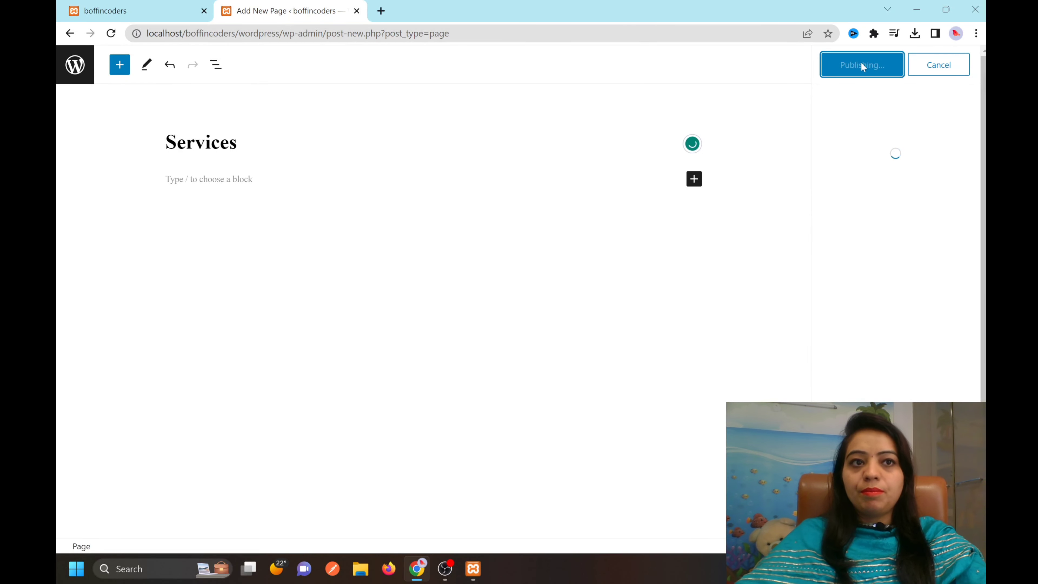
From the page list, create another new page titled "Contact us" and publish it
click(71, 33)
click(251, 88)
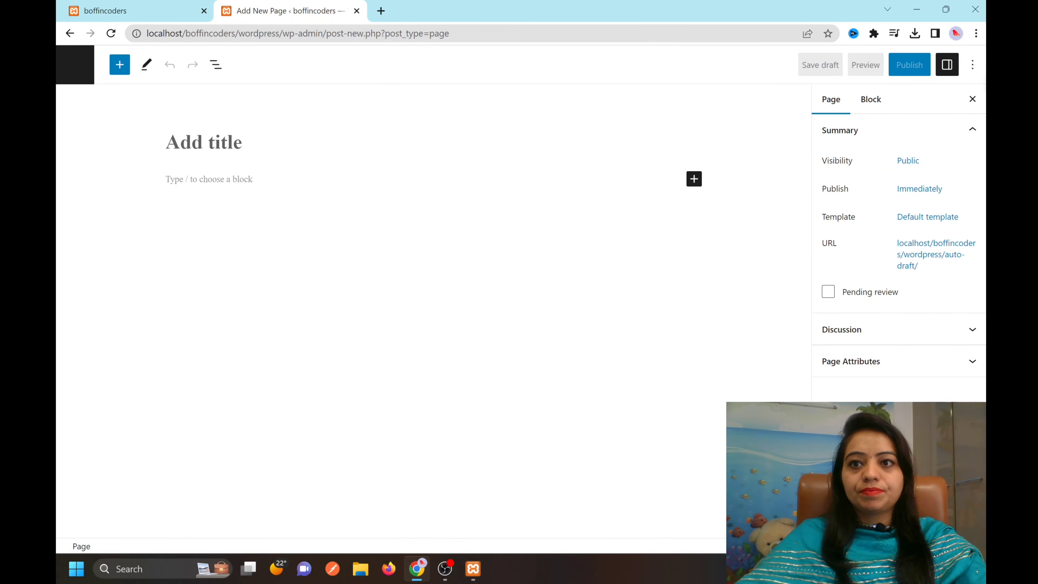
text(Contact)
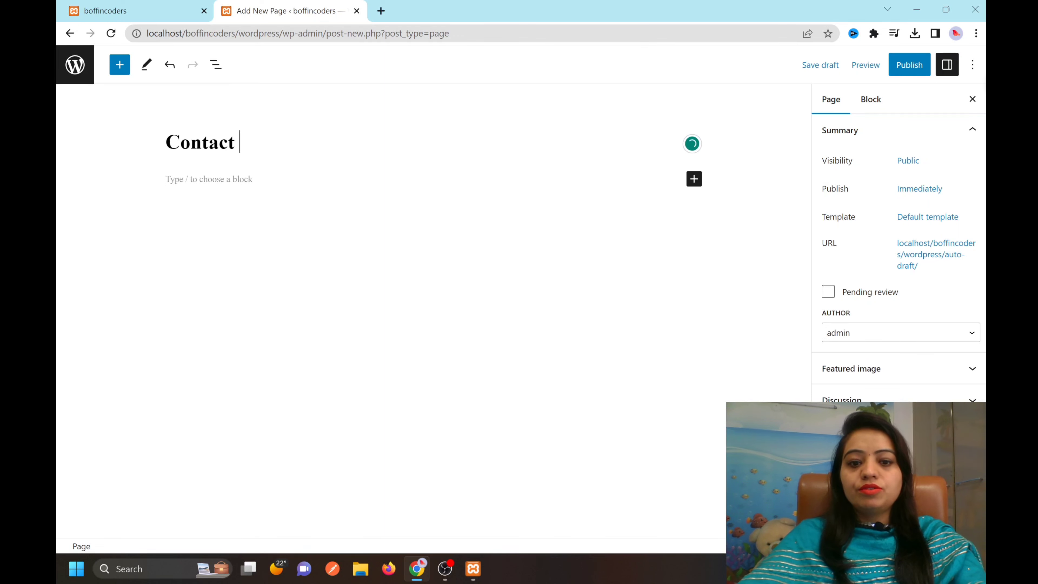
text( us)
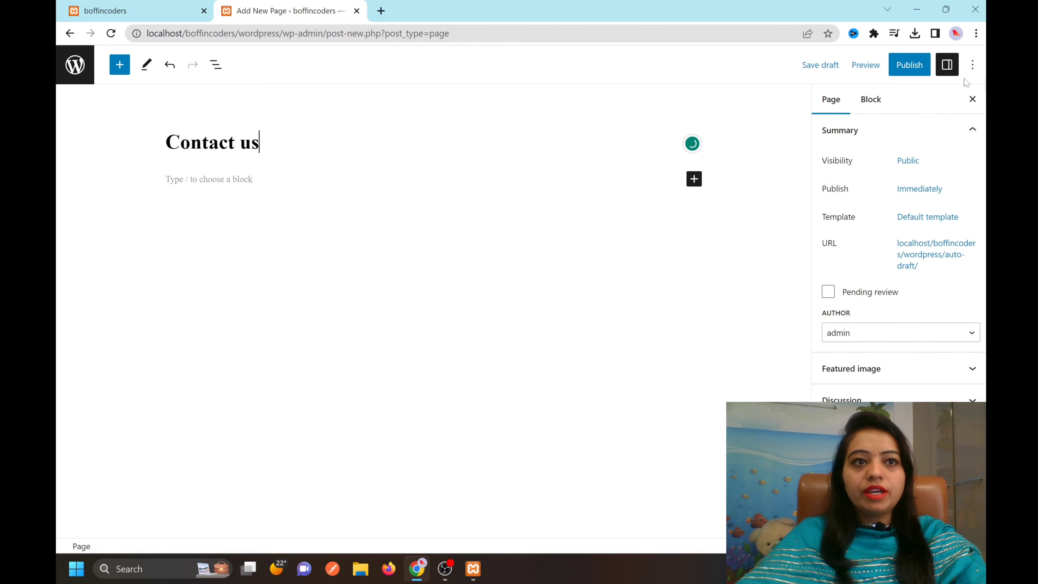
click(911, 65)
click(880, 64)
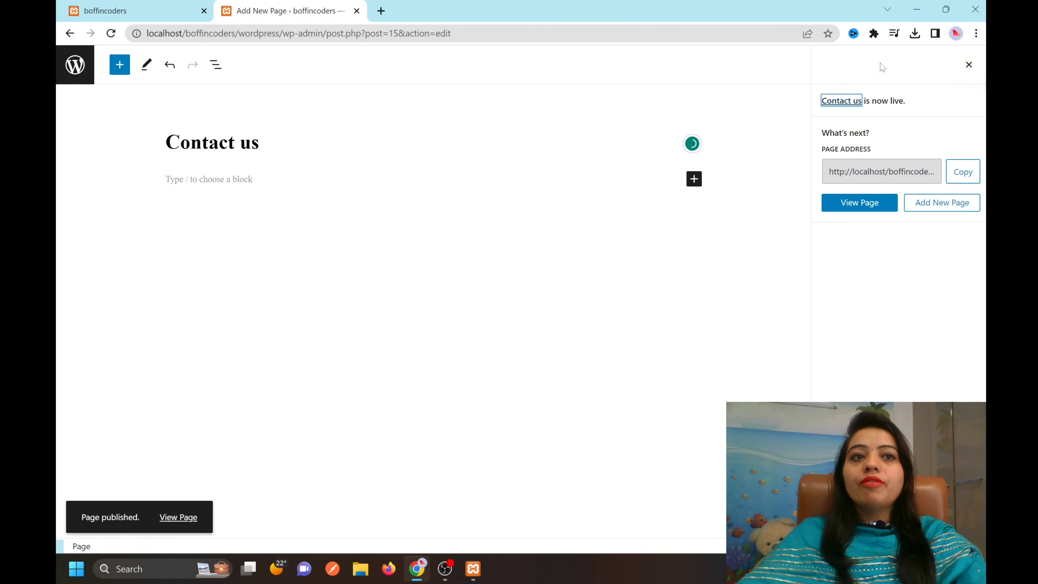
Return to the page list and reload it to check the published pages
click(70, 34)
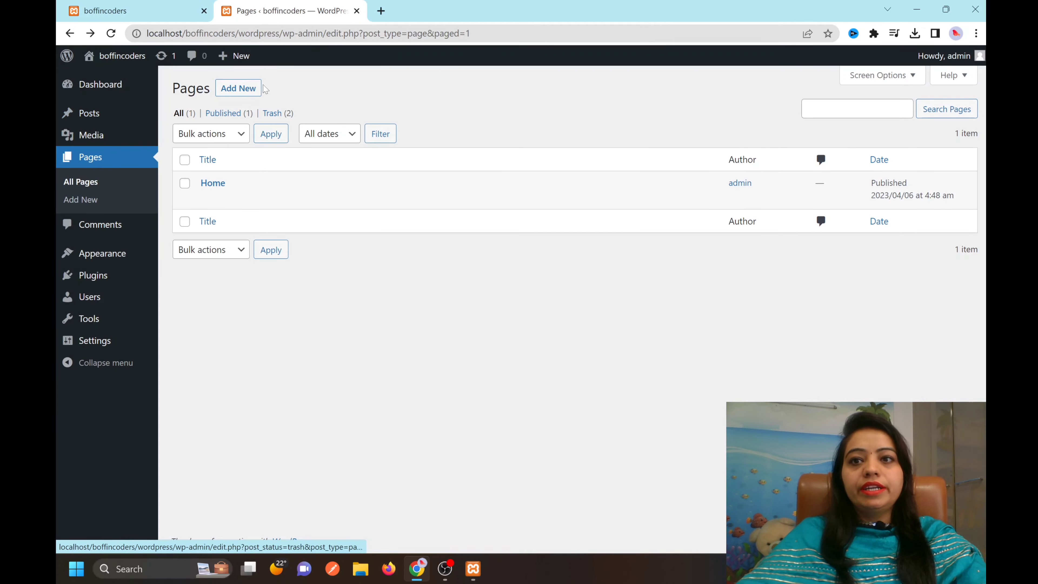
click(360, 33)
key(Return)
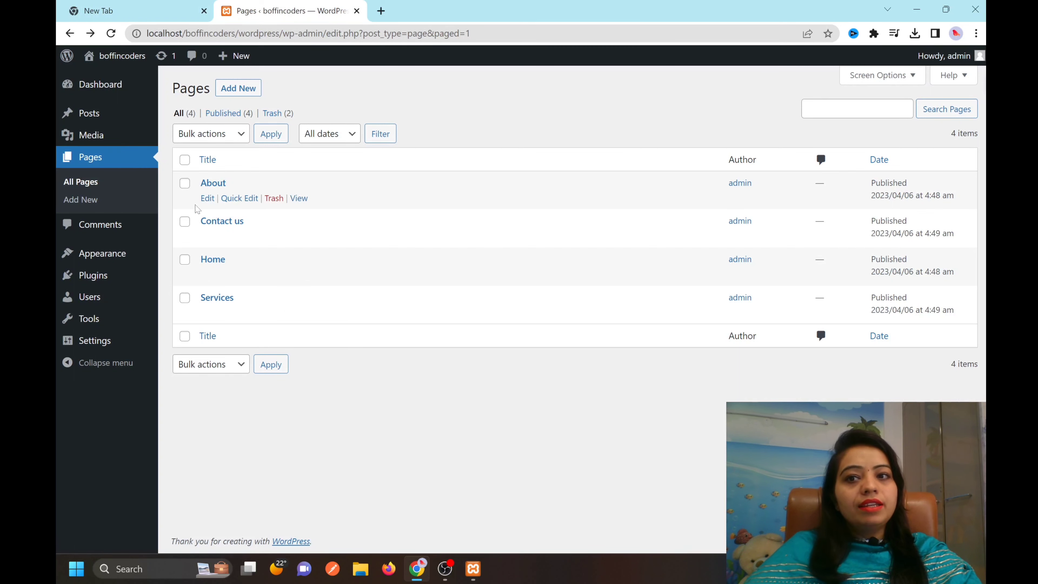
Open boffincoders.com in a new browser tab to examine its navigation menu as an example
click(381, 11)
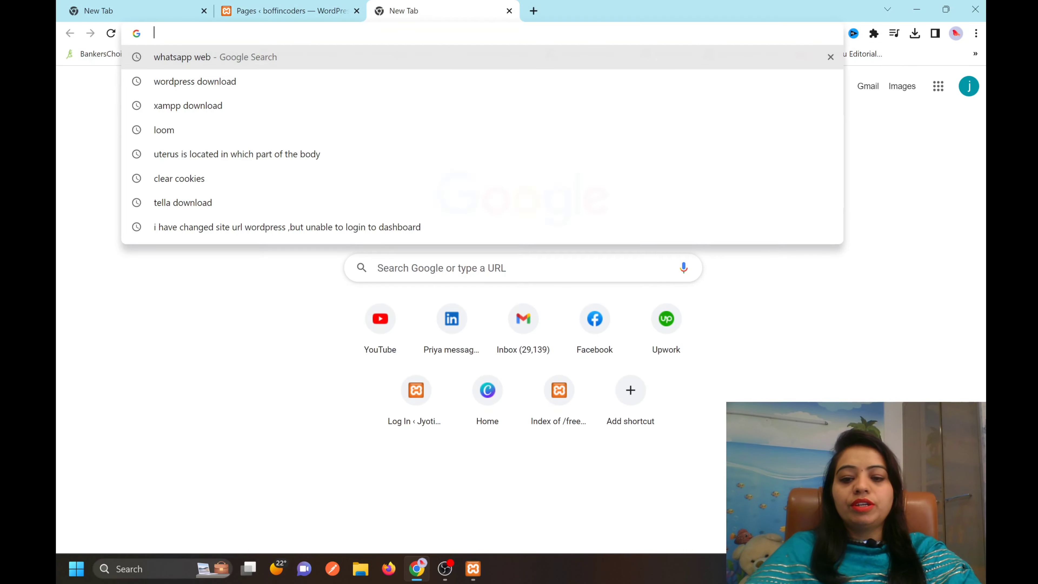
text(boffincoders.com)
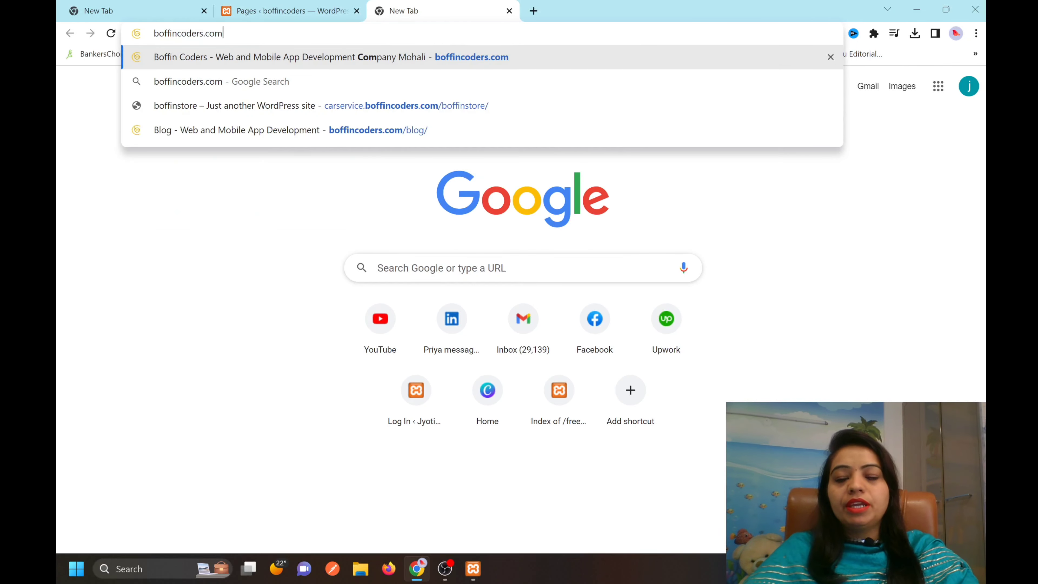
key(Return)
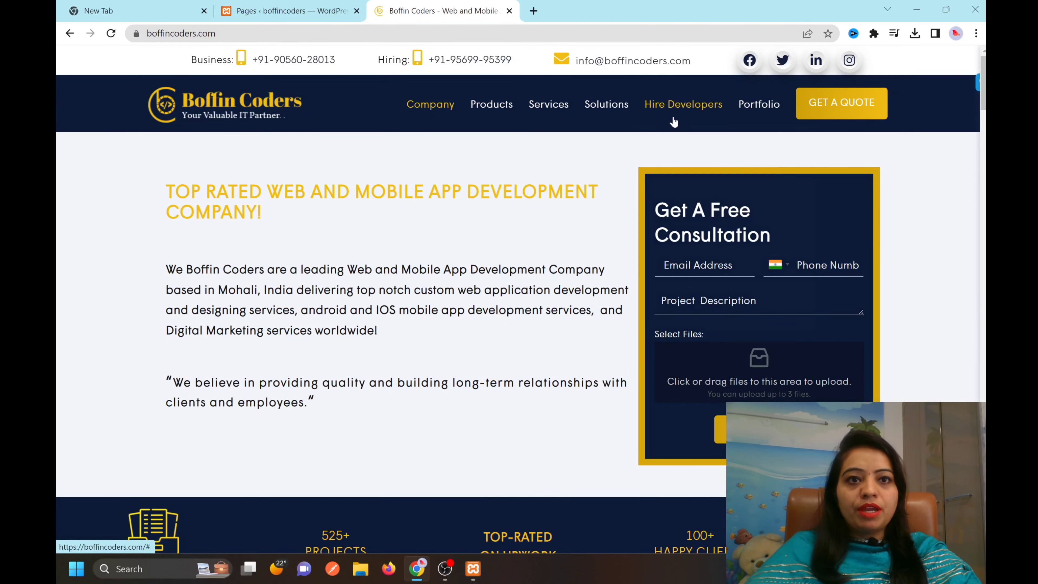
Switch back to the WordPress admin and open the Menus management screen of the Appearance settings
click(290, 6)
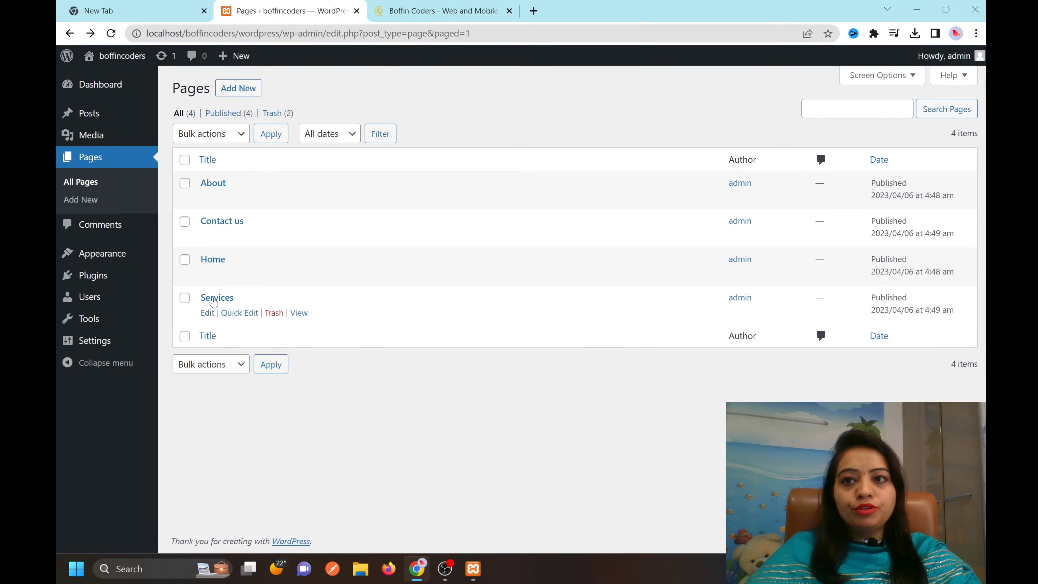
mouse_move(102, 262)
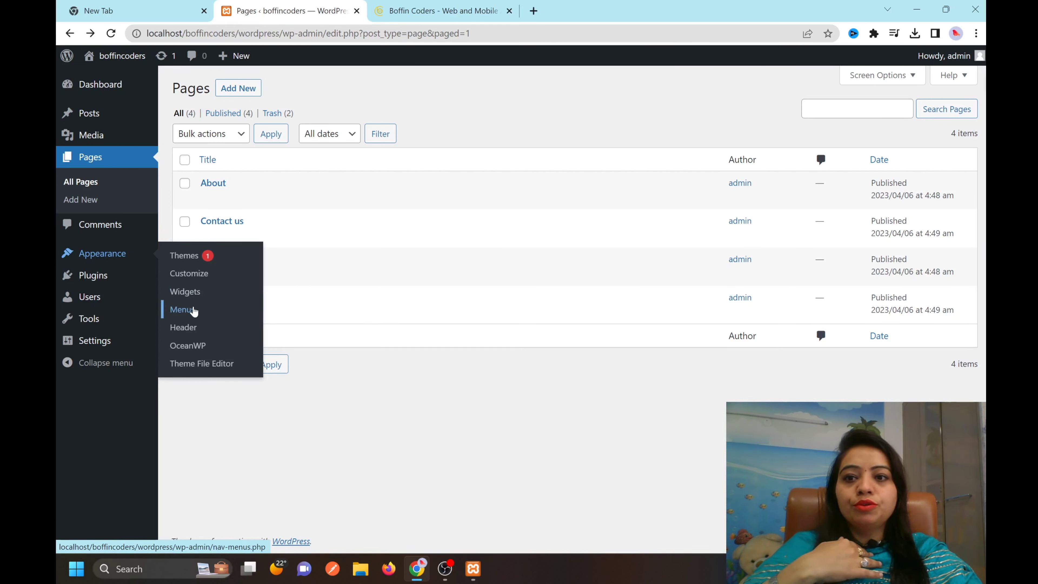
click(194, 312)
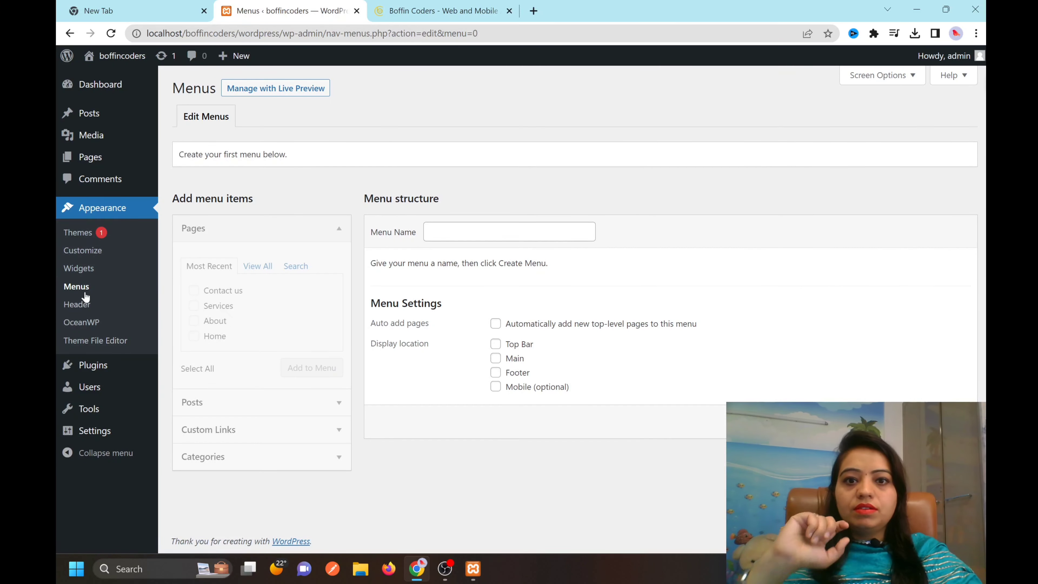
Create a menu named "Top Menu" and add the Home, About, Services and Contact us pages to it
click(490, 232)
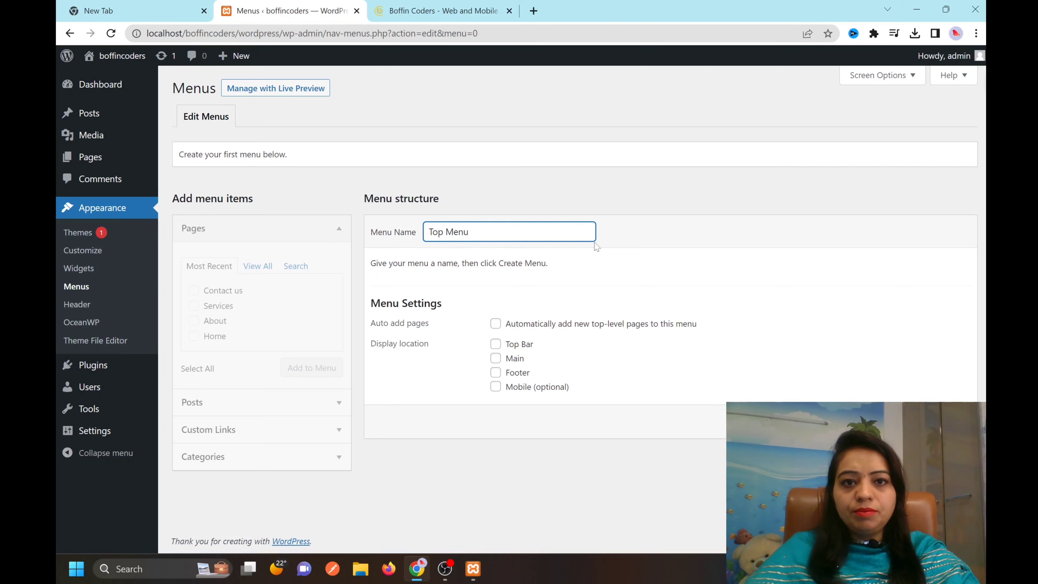
click(632, 248)
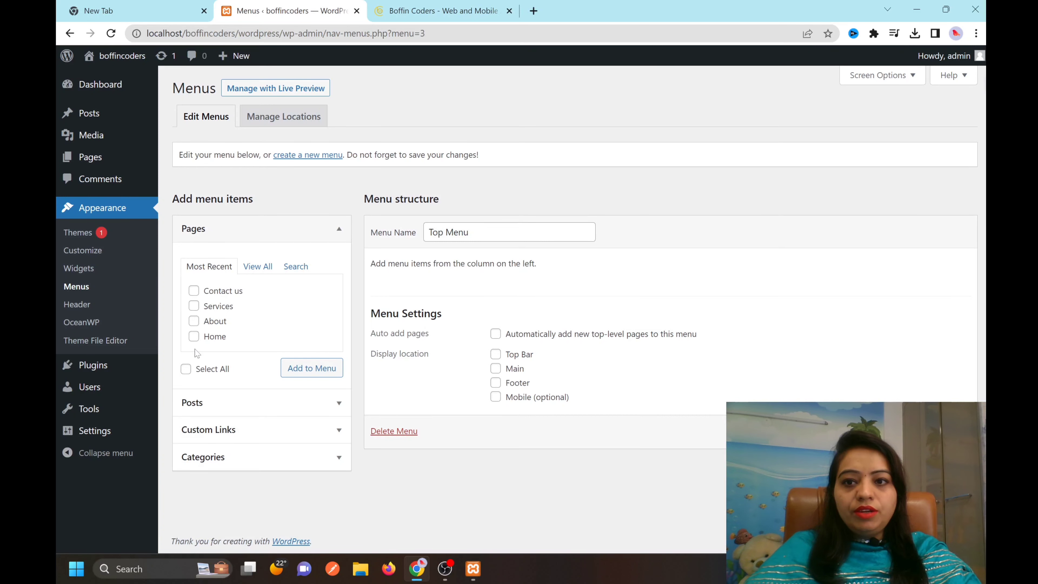
click(194, 321)
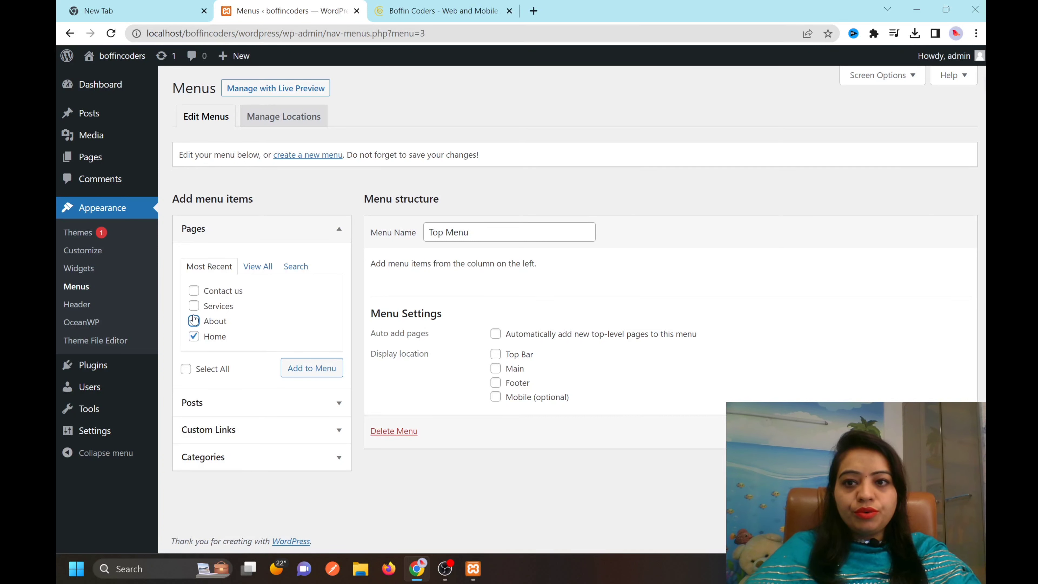
click(195, 307)
click(195, 291)
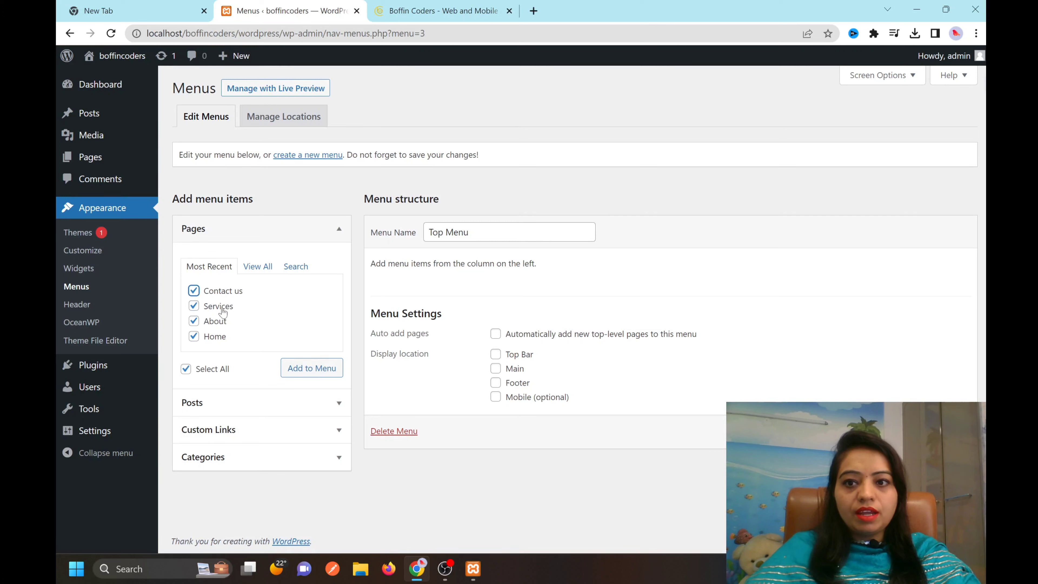
click(318, 373)
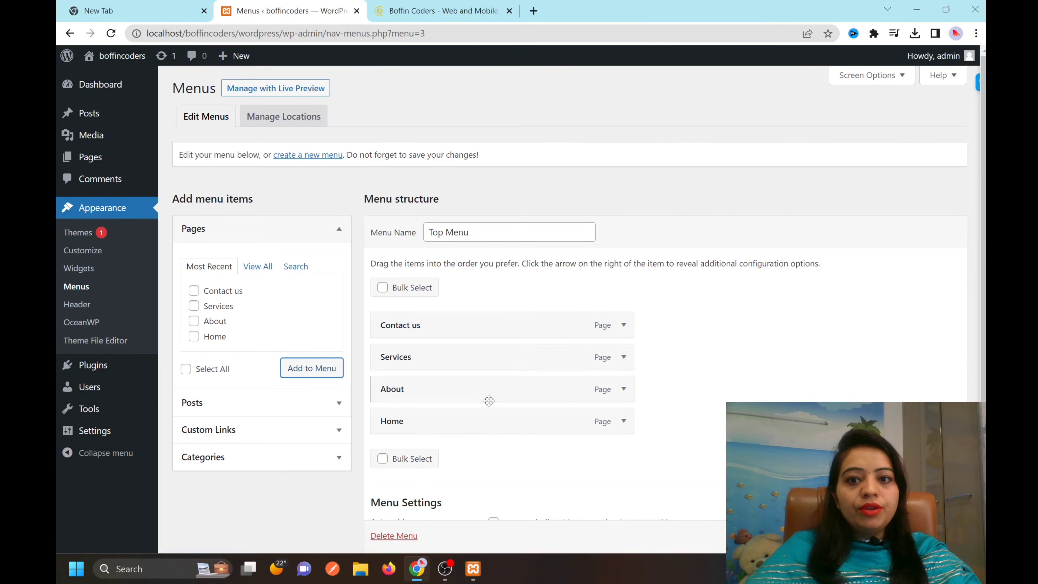
Reorder the menu items as Home, About, Services, Contact us, keeping all of them at the top level
drag(473, 422, 474, 313)
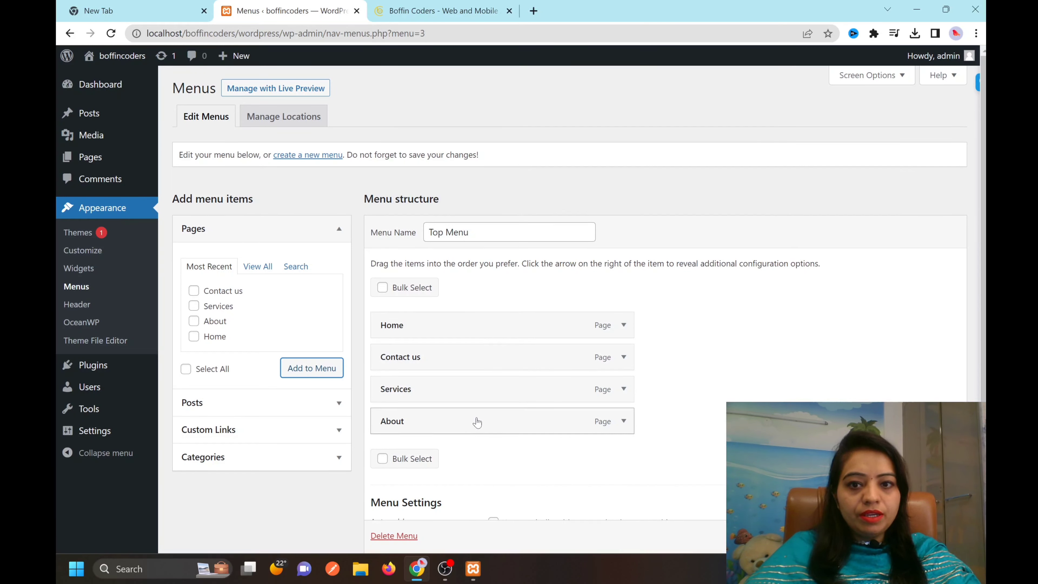
drag(475, 422, 472, 347)
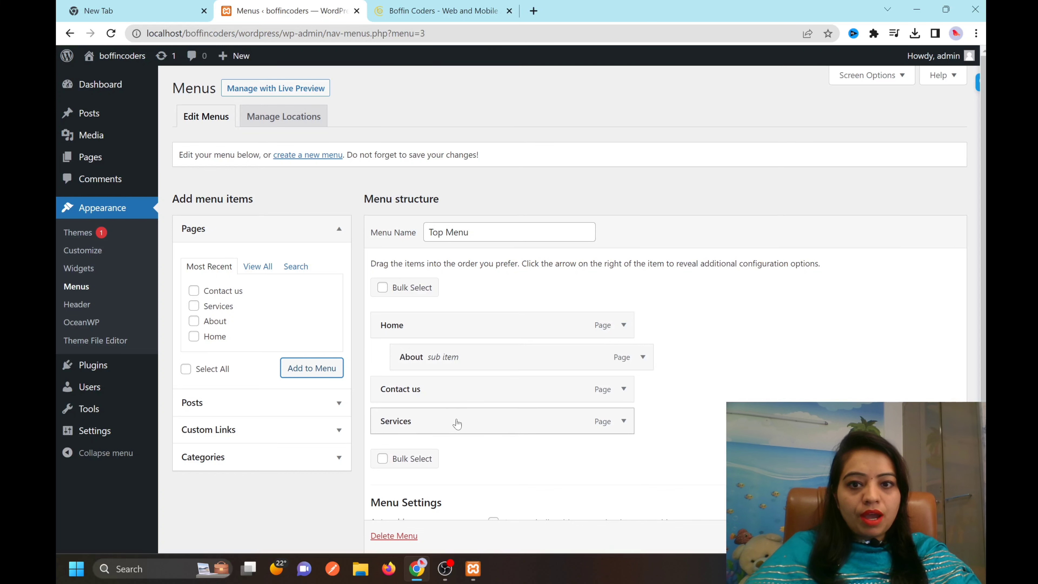
drag(483, 364, 452, 364)
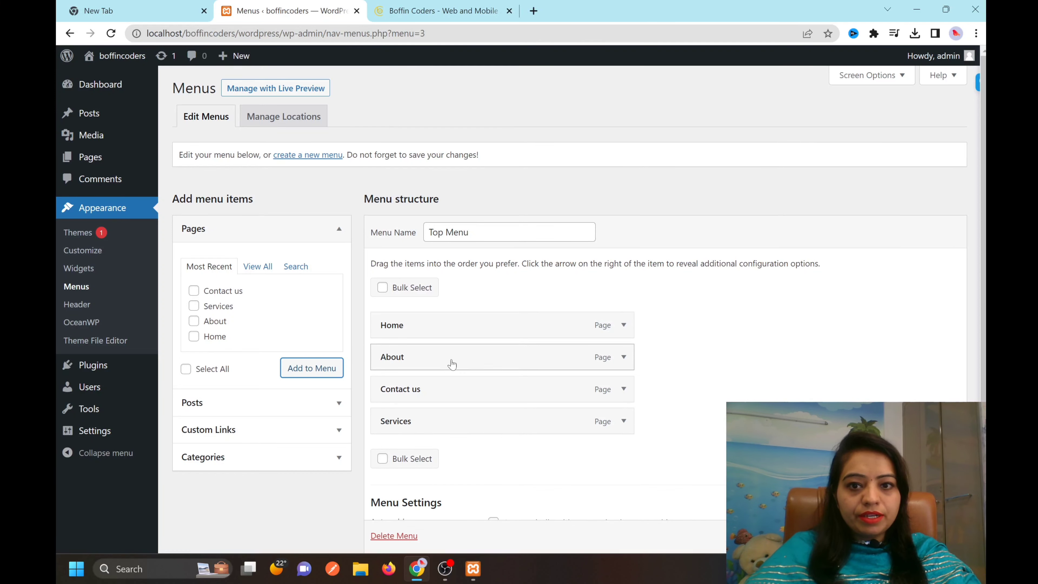
drag(456, 423, 482, 389)
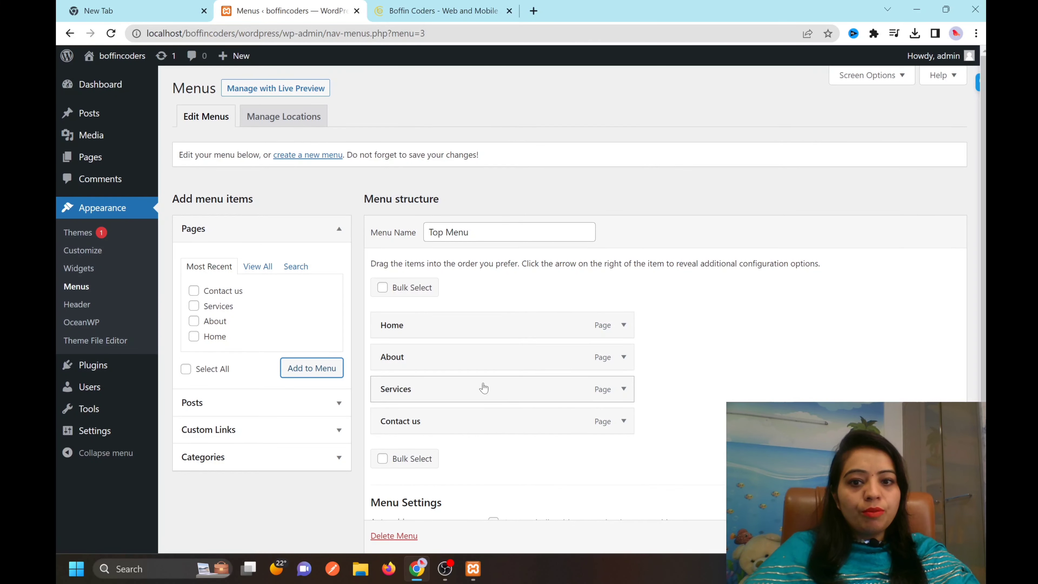
Enable automatic adding of new top-level pages, assign the menu to the Top Bar and Main locations, and save it
scroll(483, 388, down, 3)
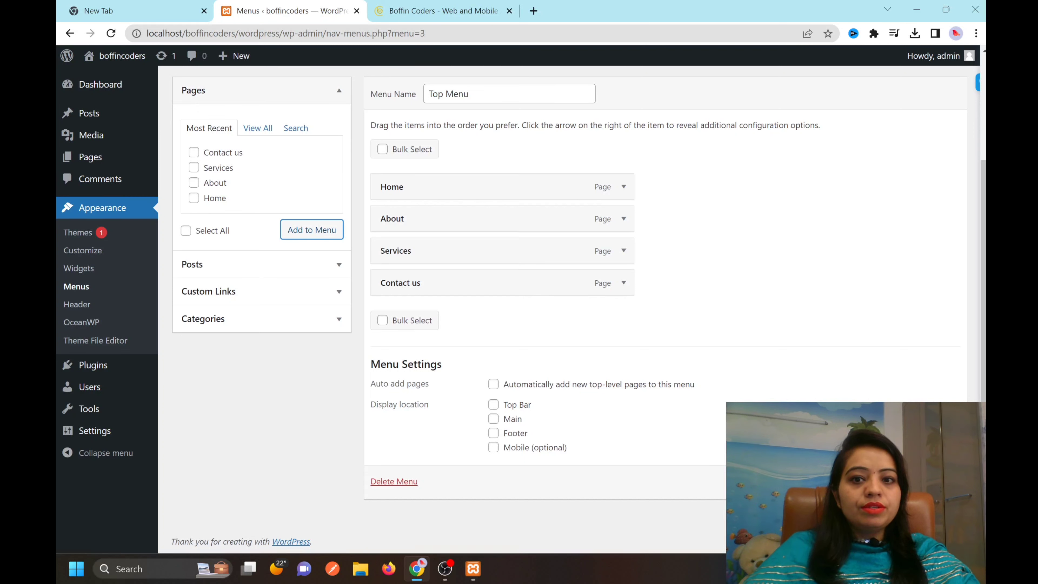
drag(429, 383, 371, 387)
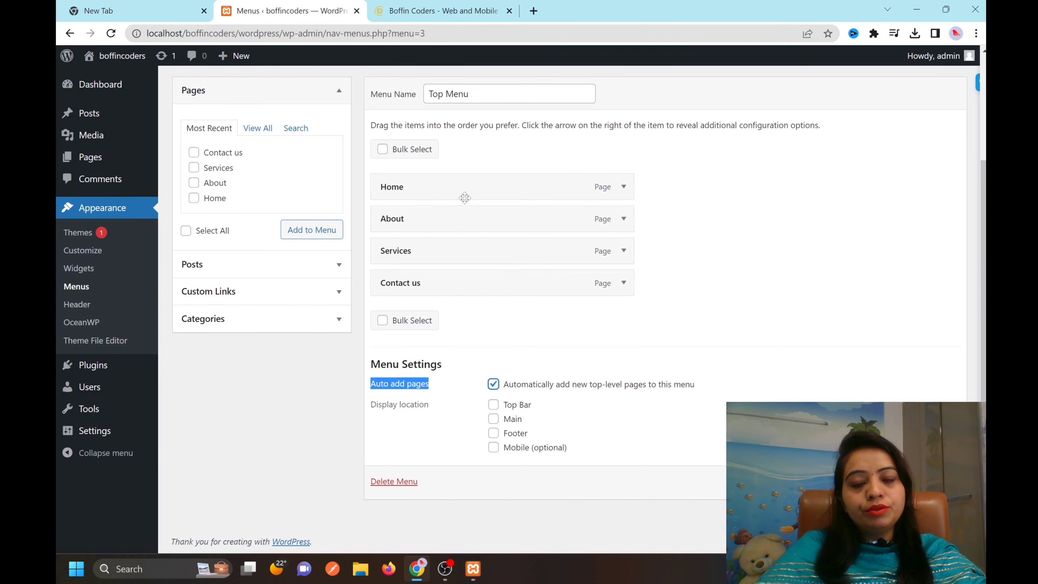
click(494, 405)
click(494, 419)
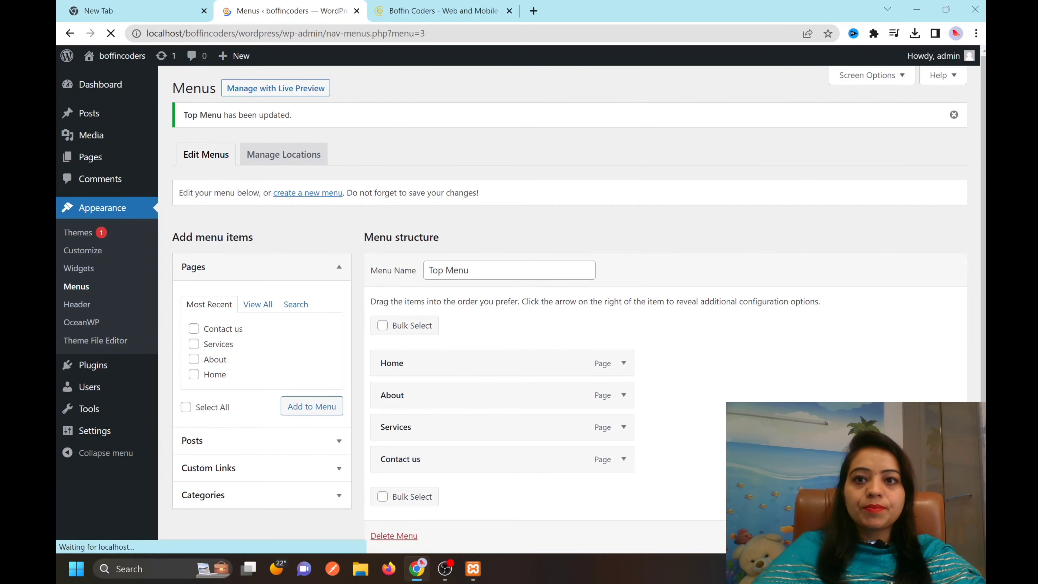
Open the site's front end at localhost/boffincoders/wordpress/ in the empty browser tab to check the menu
click(123, 11)
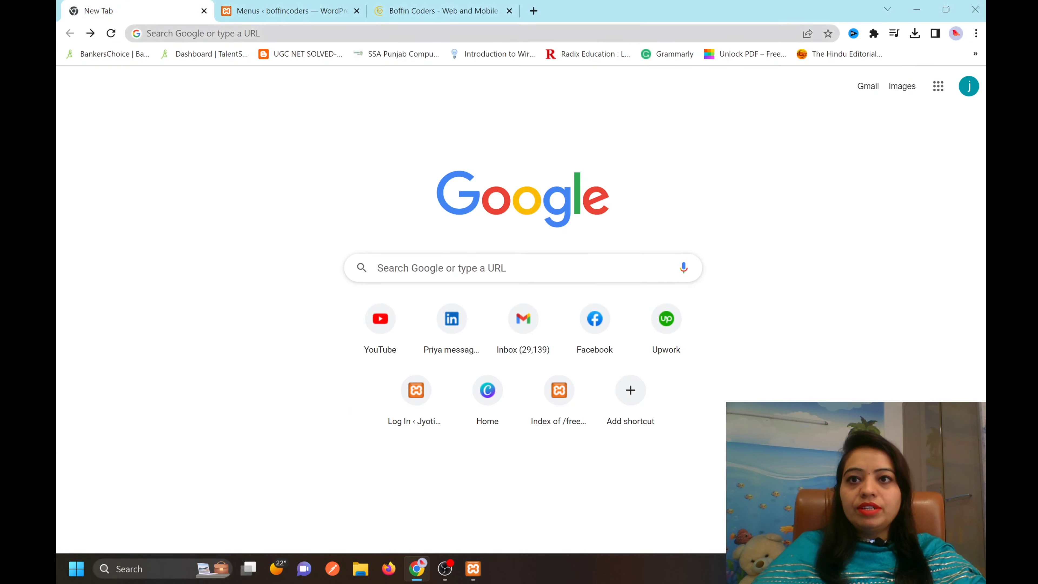
key(ctrl+l)
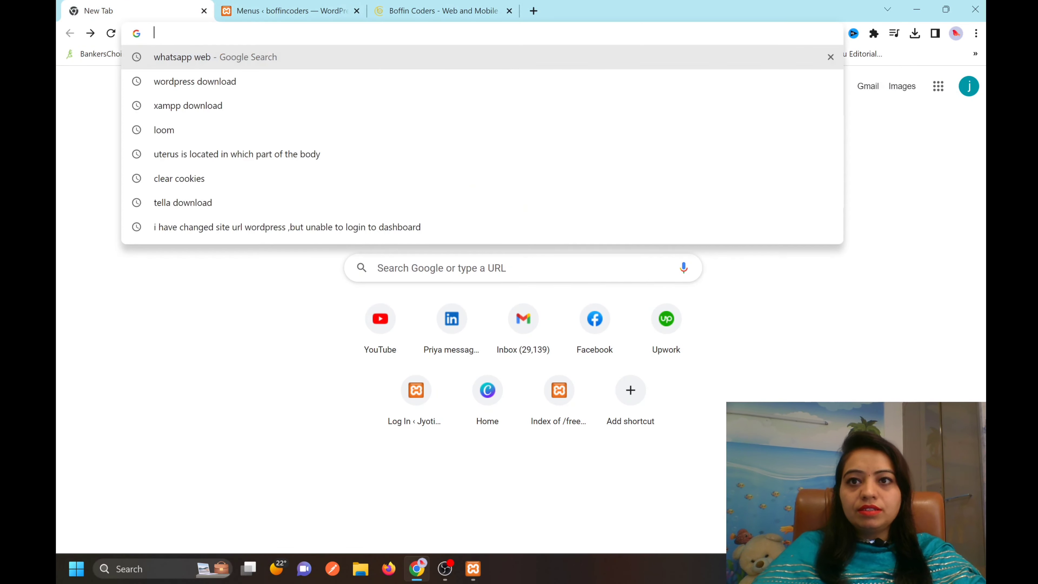
text(localhost)
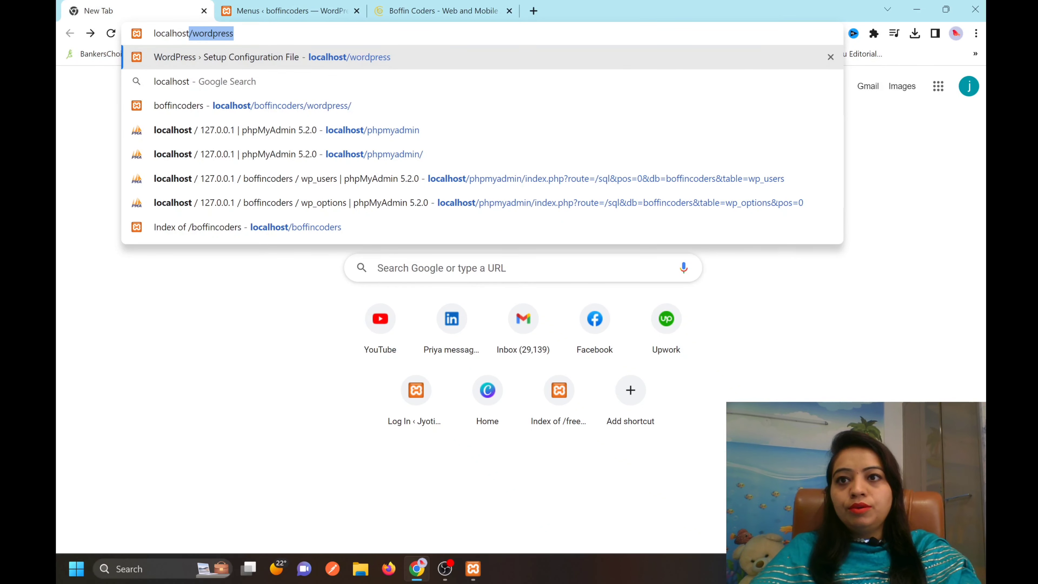
text(/bvoffin)
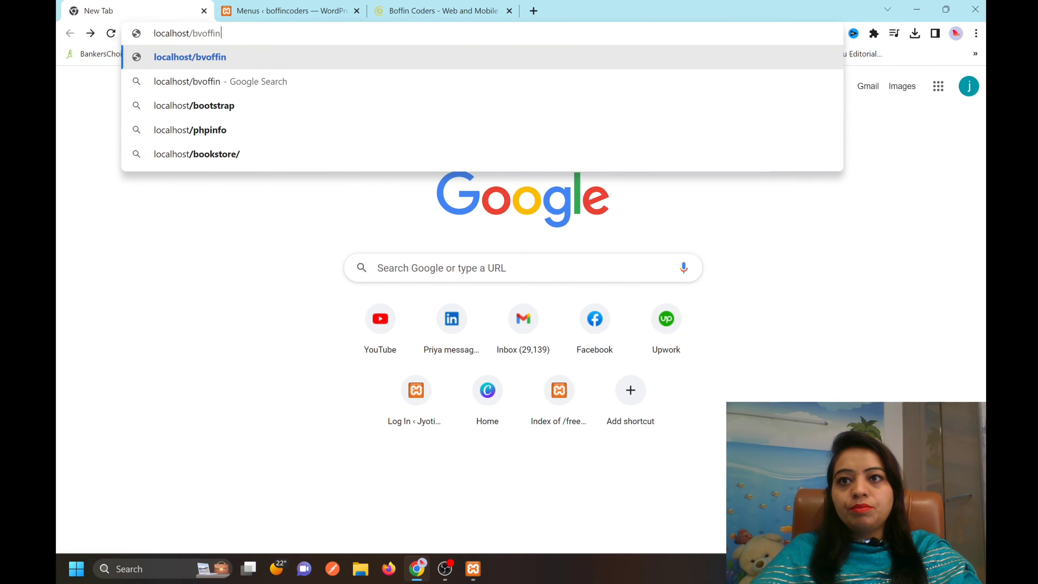
key(BackSpace)
key(BackSpace)
key(BackSpace)
key(BackSpace)
key(BackSpace)
text(offincode)
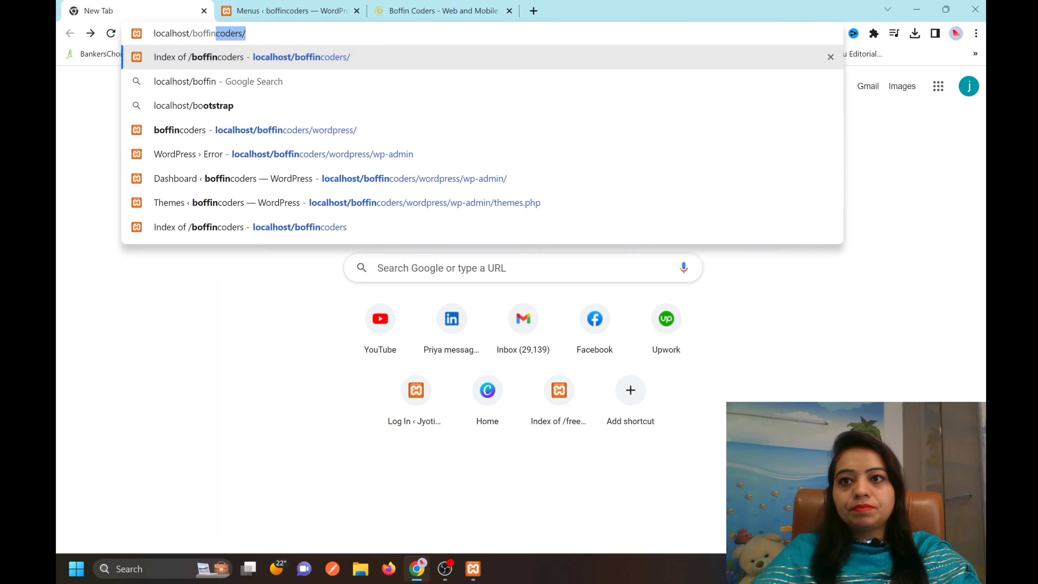
text(rs/wo)
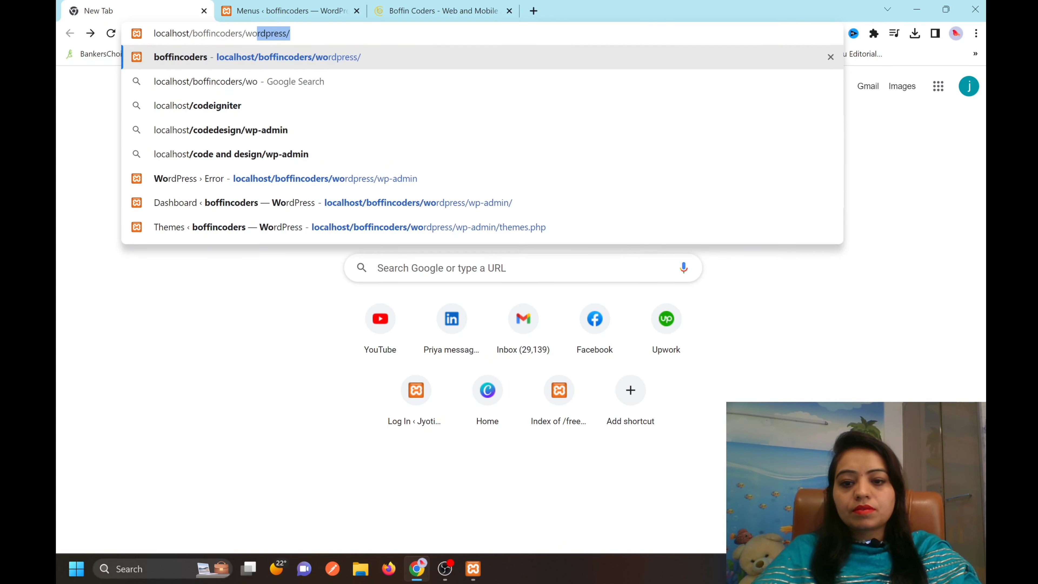
text(rdpress/)
key(Return)
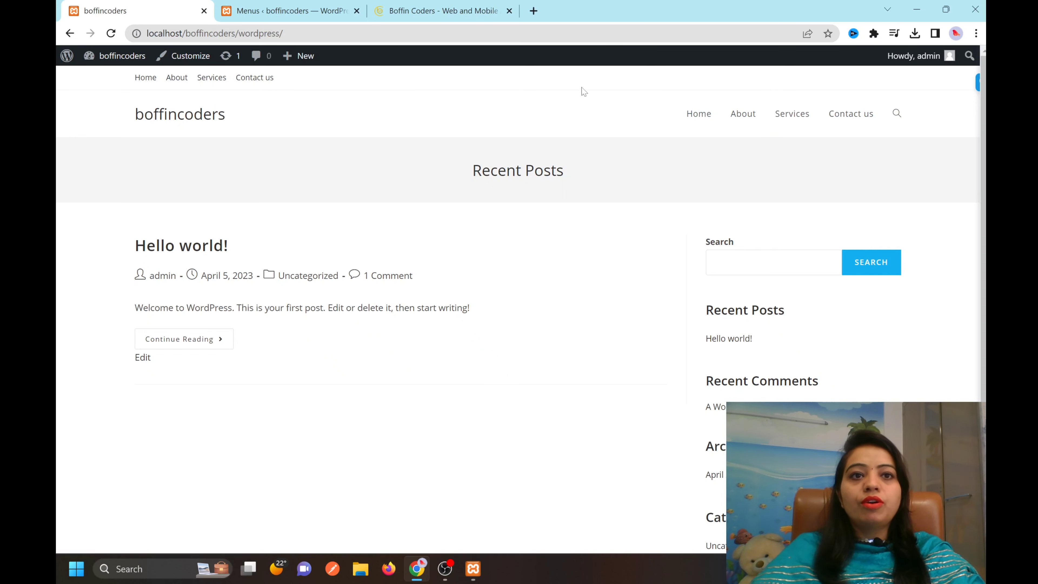
Return to the Menus screen, expand the Home menu item to examine its navigation label and options, and collapse it
key(ctrl+Tab)
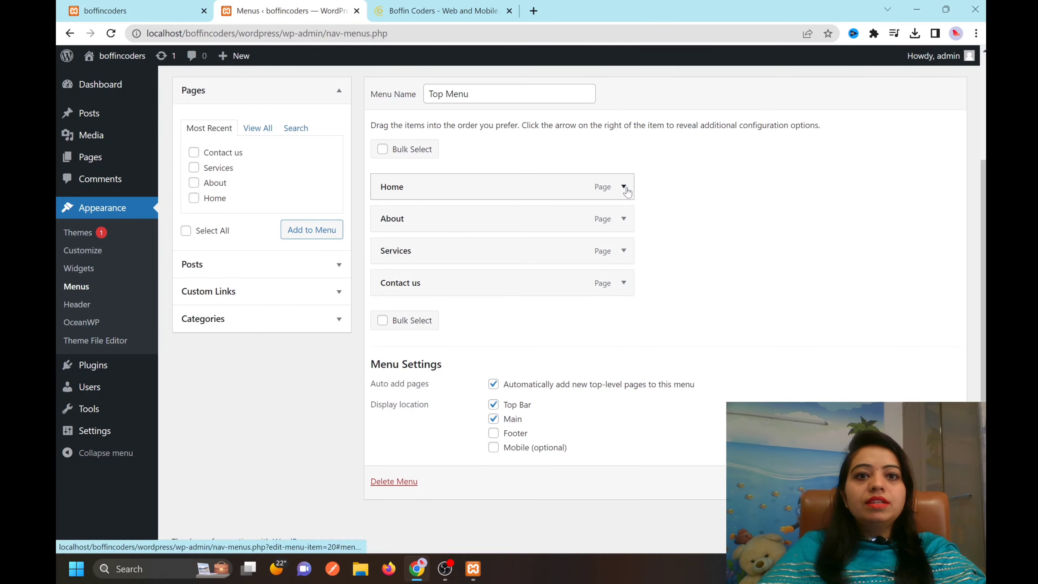
click(625, 188)
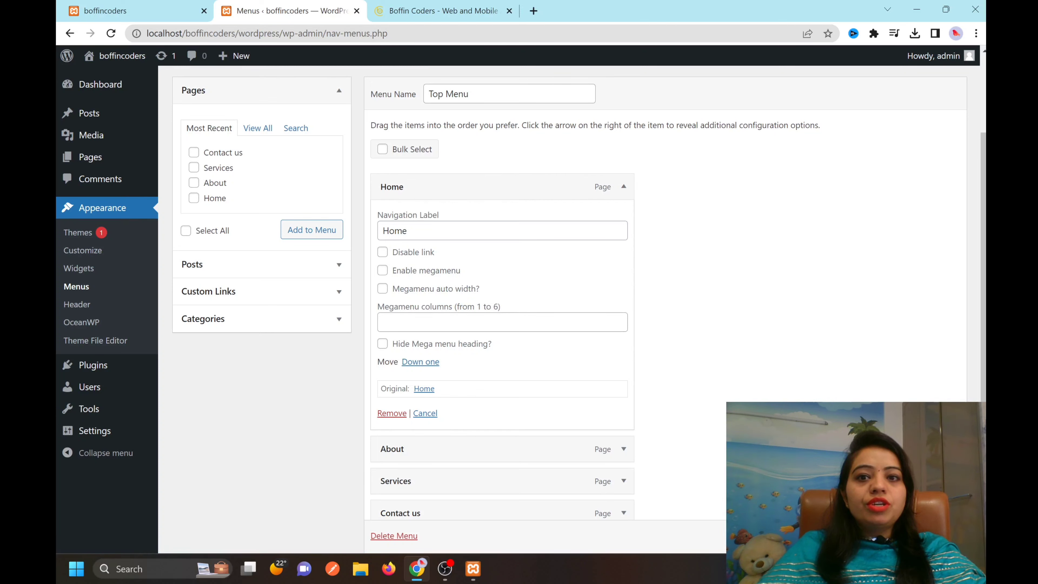
double_click(386, 231)
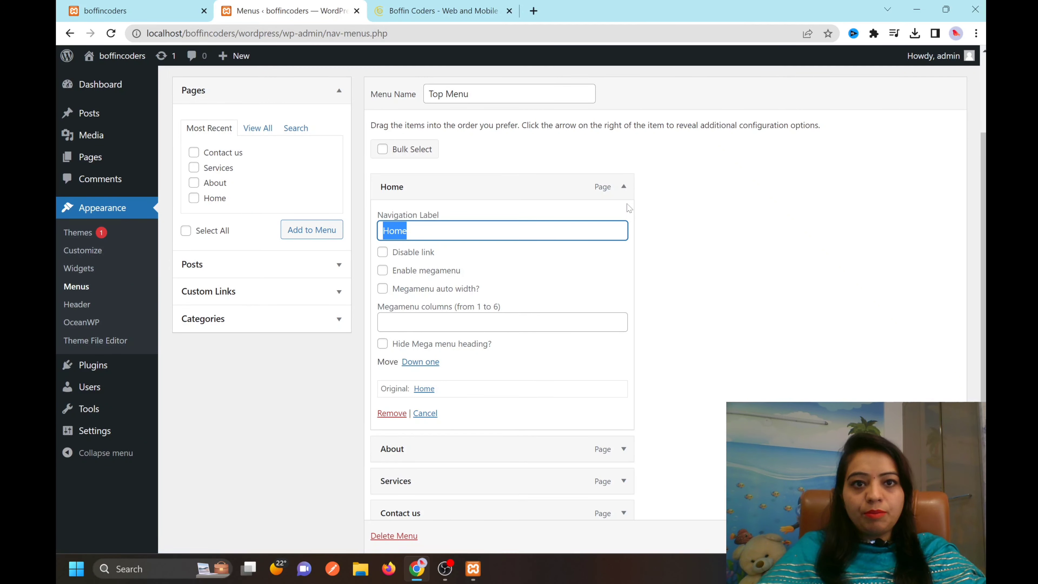
click(624, 186)
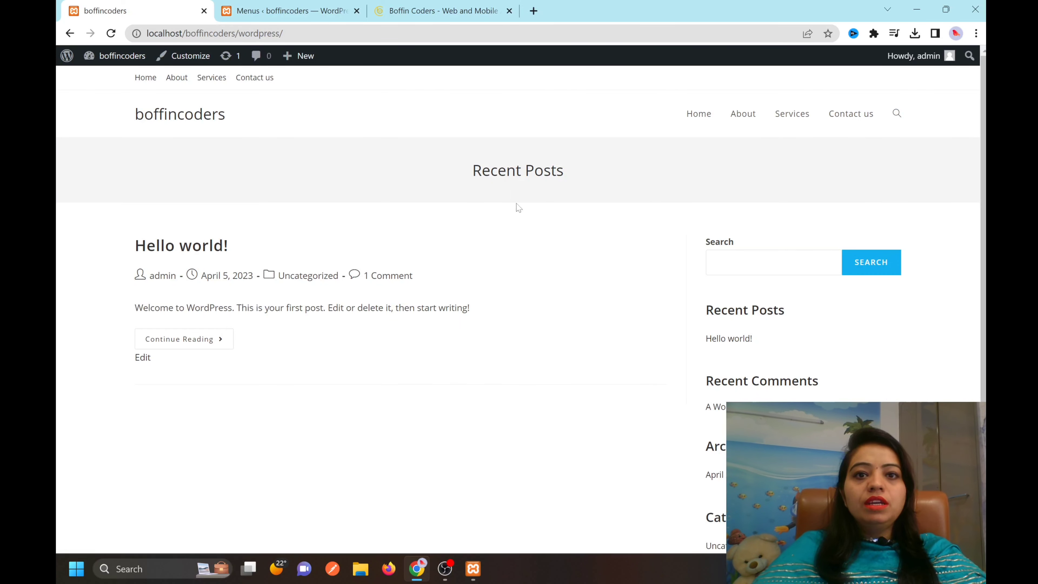
Switch to the site's front end and examine the Recent Posts heading on the homepage
drag(572, 179, 473, 172)
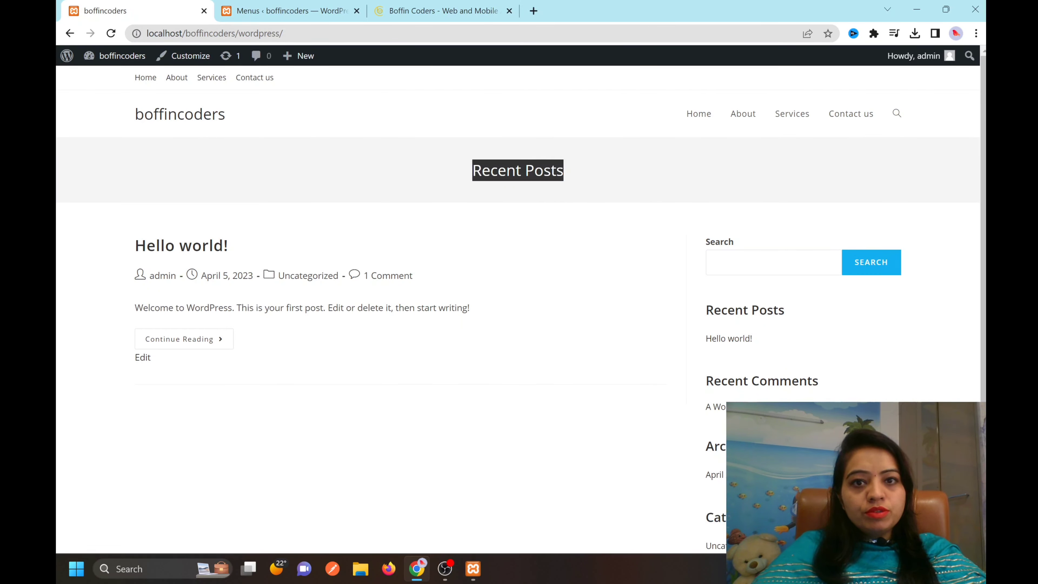
click(280, 180)
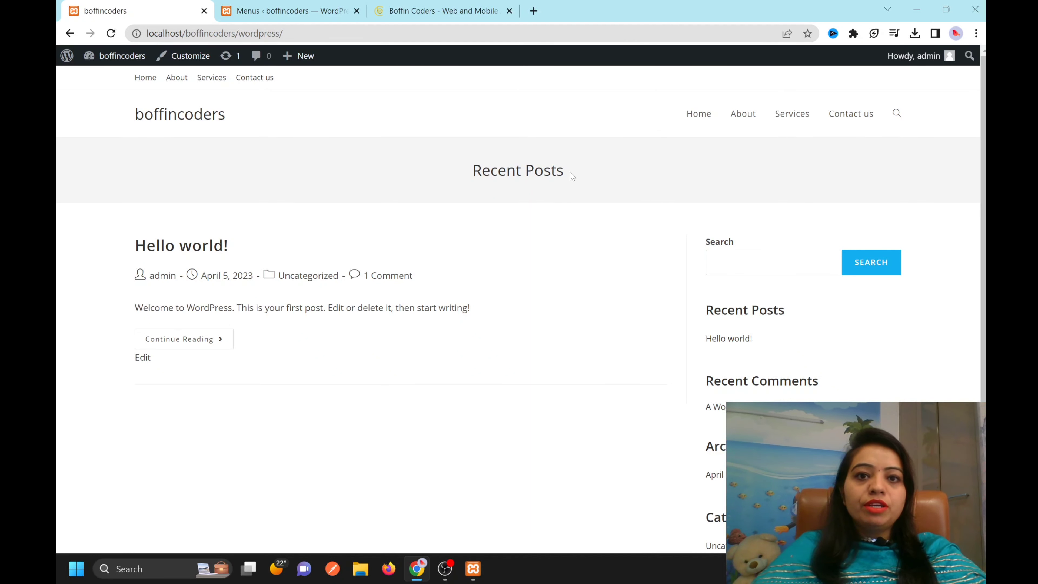
drag(573, 176, 471, 176)
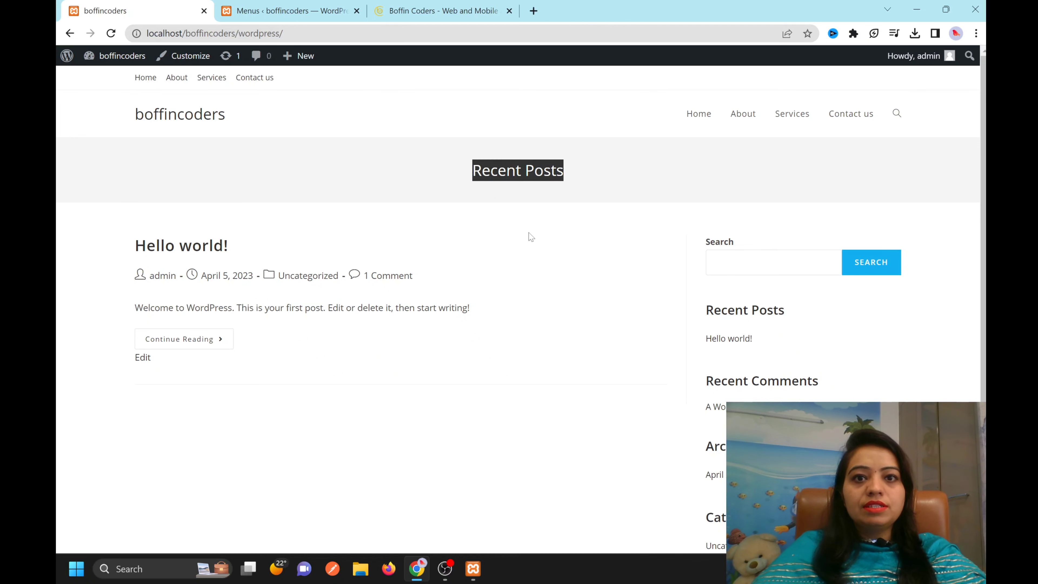
In the WordPress admin's Reading settings, make the homepage display the static page Home and save the changes
click(241, 8)
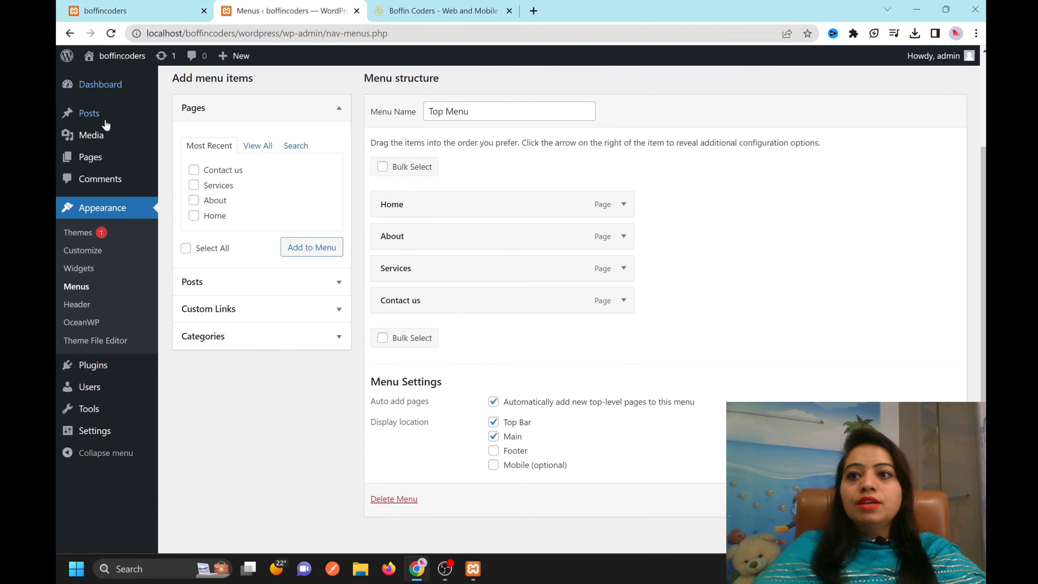
mouse_move(83, 414)
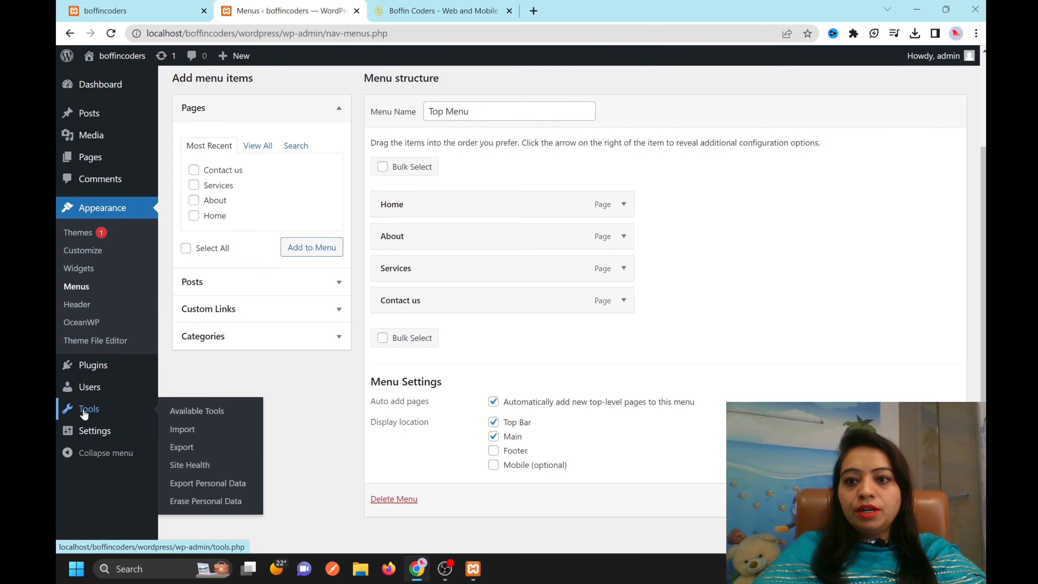
mouse_move(97, 436)
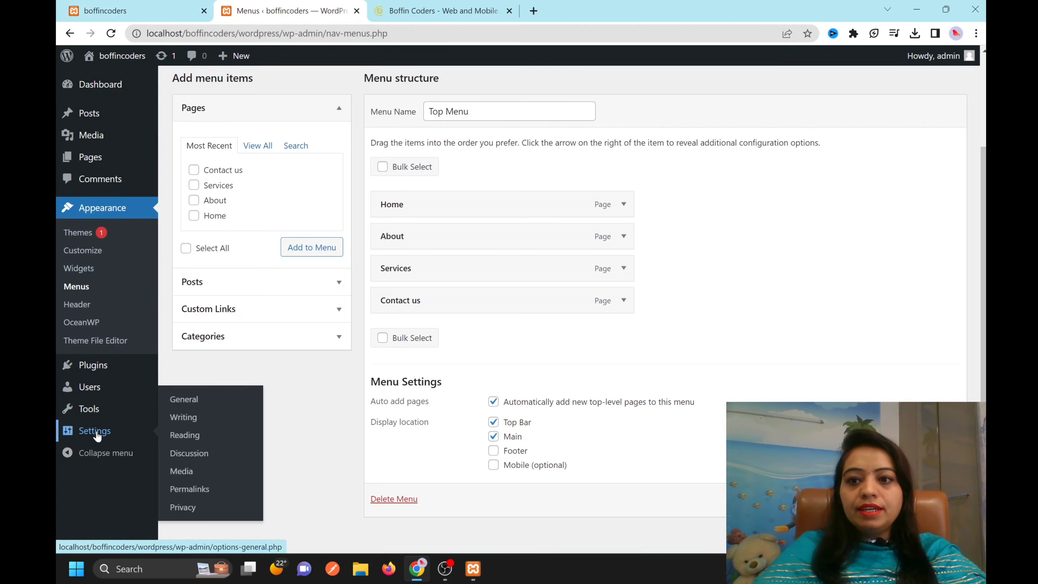
mouse_move(141, 412)
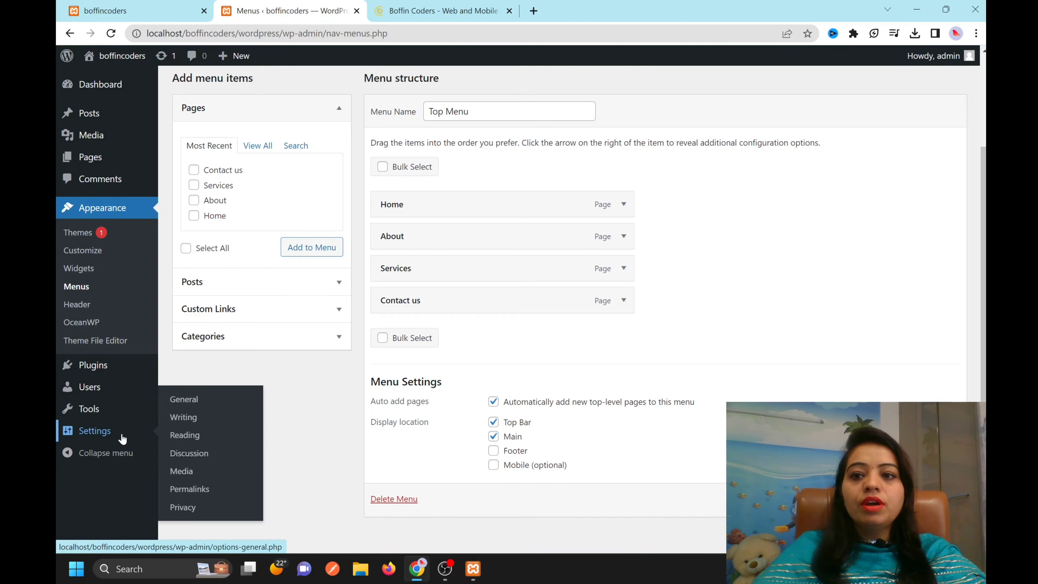
click(187, 444)
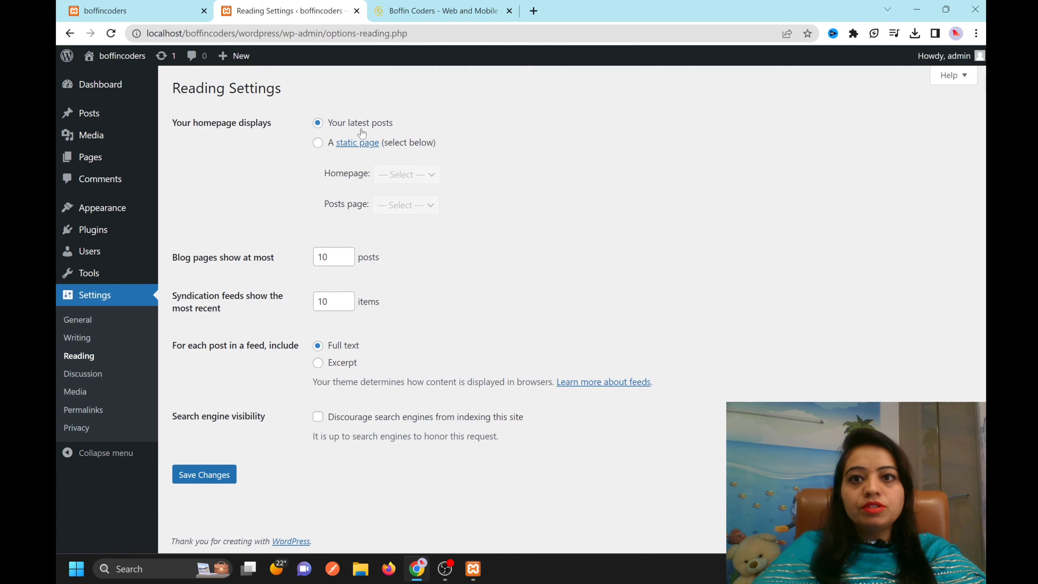
click(319, 143)
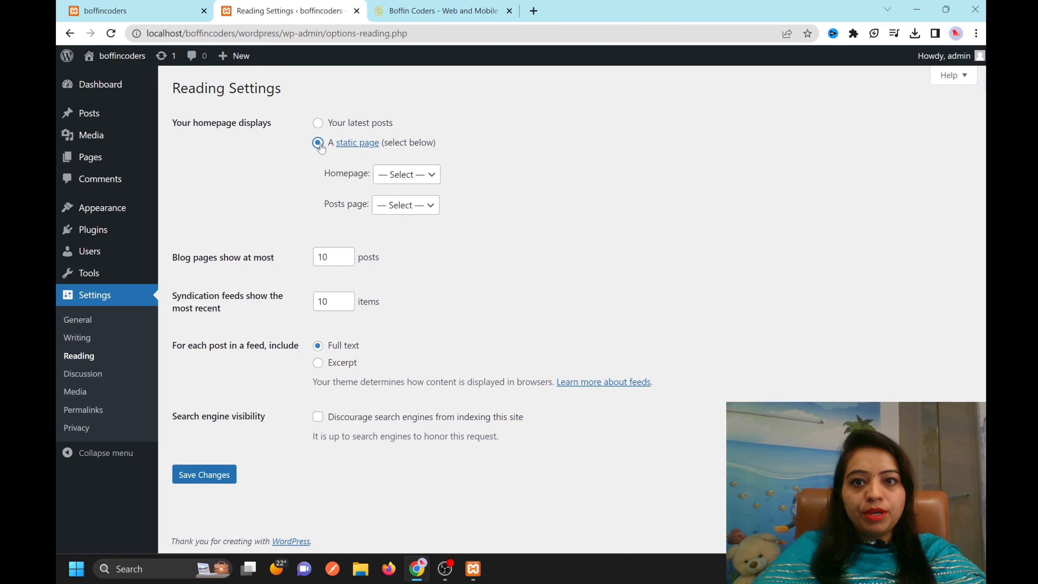
click(409, 172)
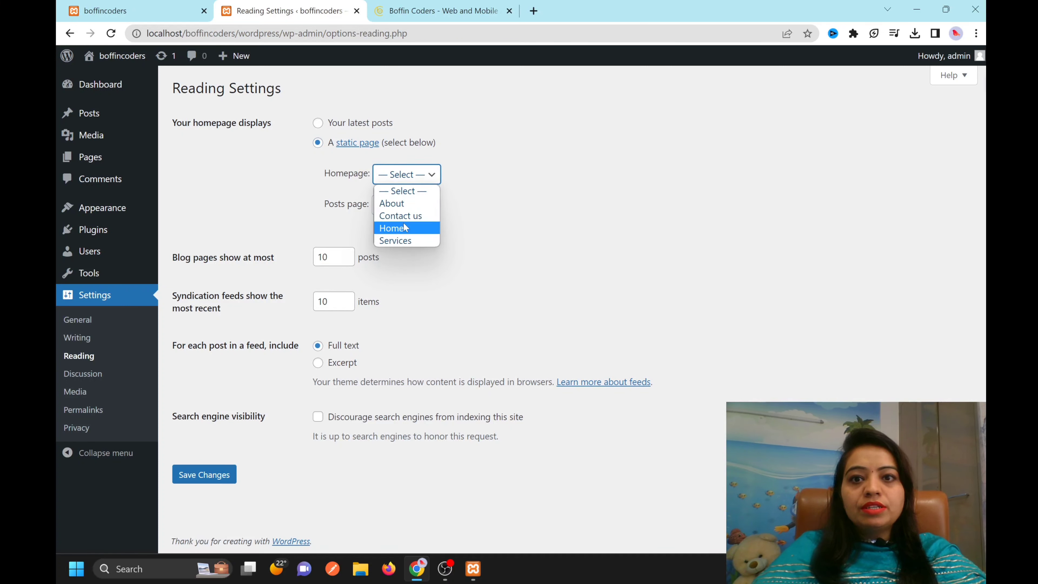
click(405, 230)
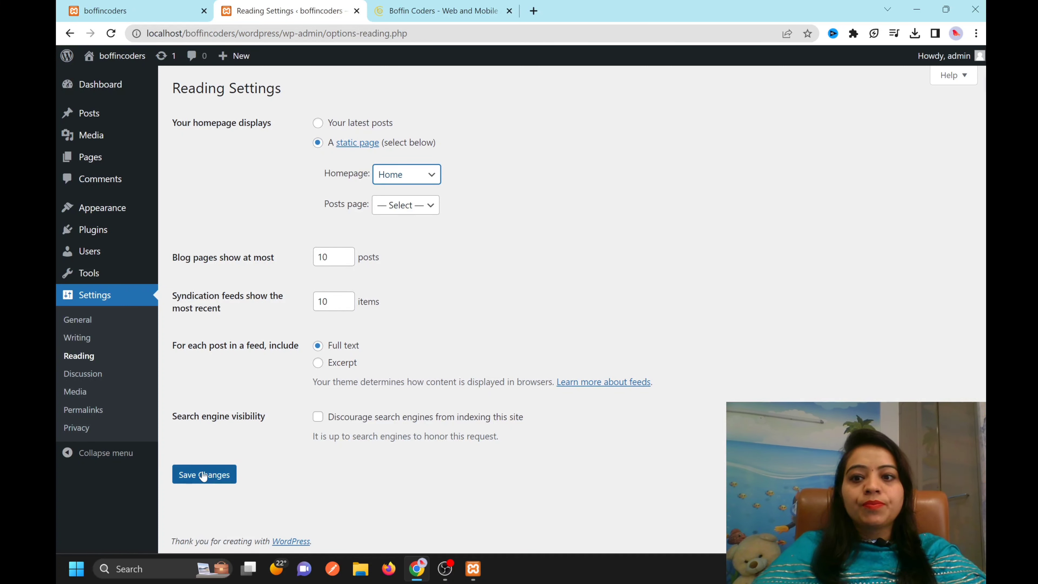
click(187, 481)
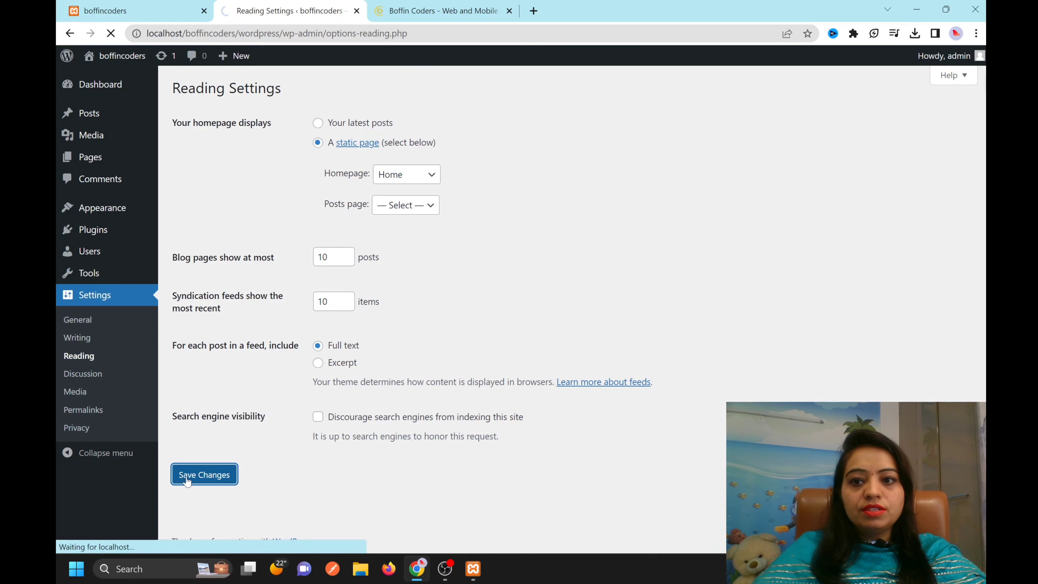
Reload the site's front end at localhost/boffincoders/wordpress/ and check the page title shown on the homepage
click(120, 4)
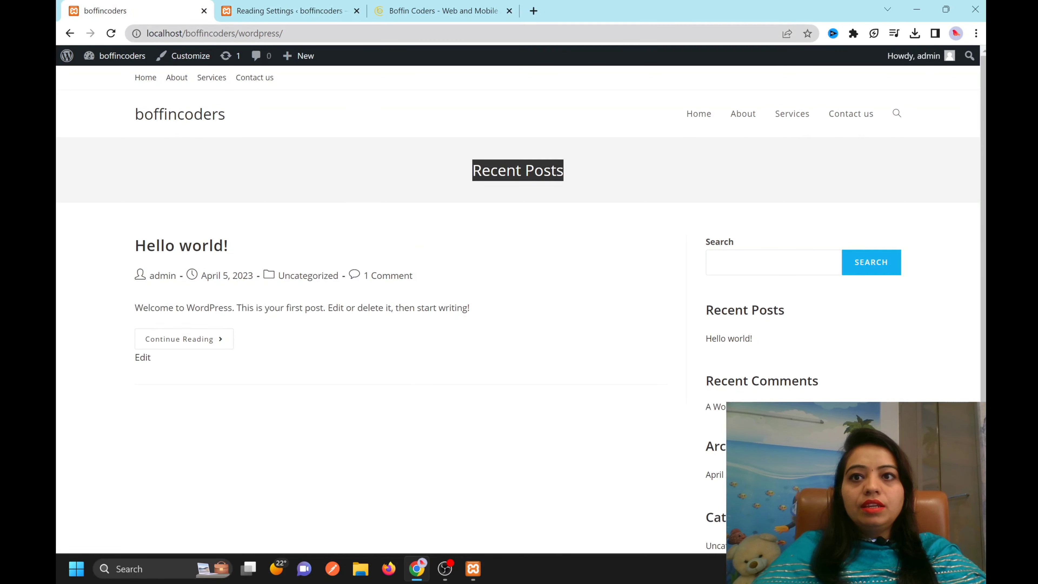
click(274, 33)
key(Return)
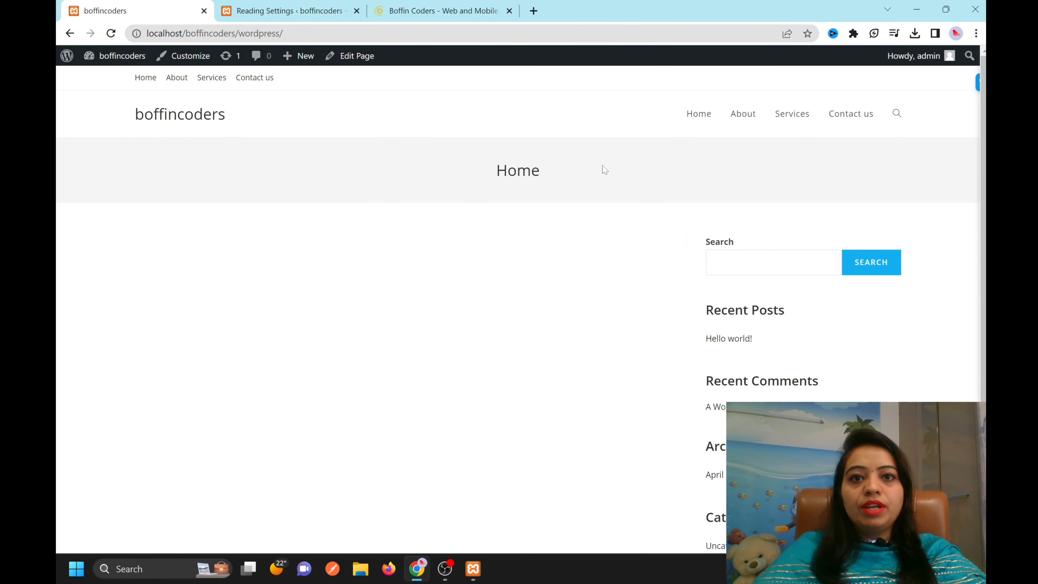
drag(565, 175, 494, 170)
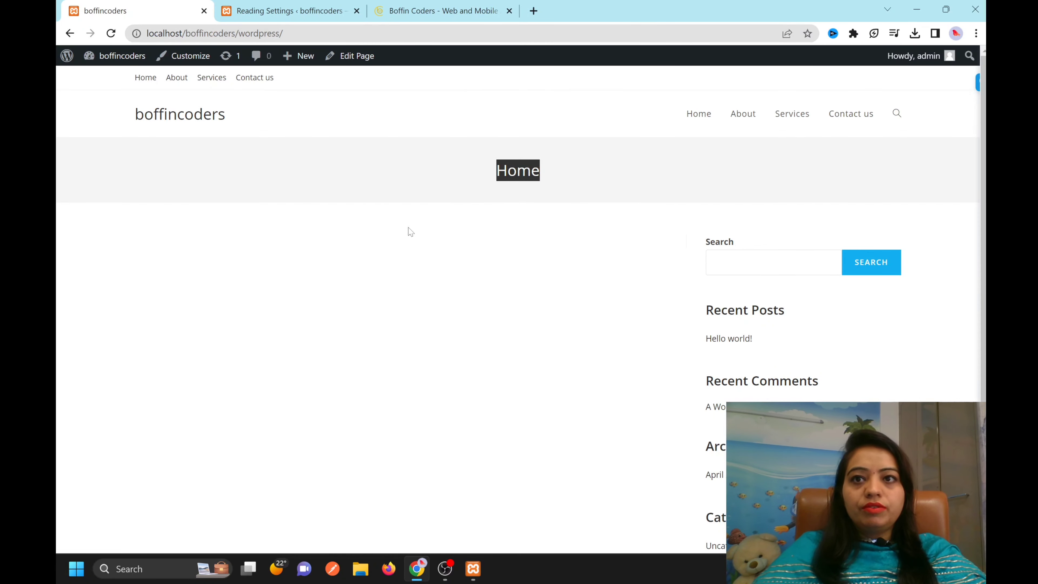
click(536, 186)
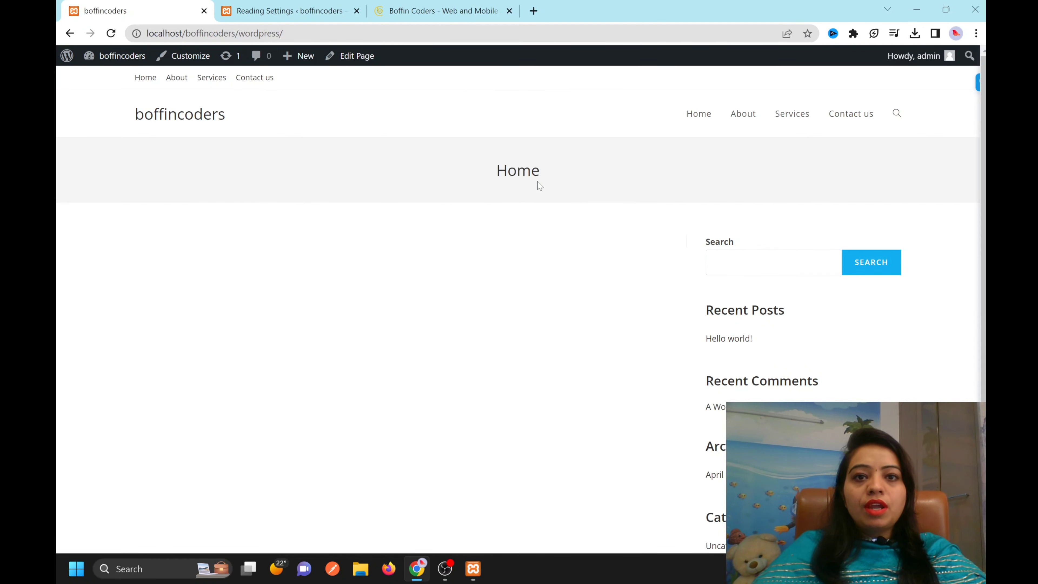
Return to the WordPress admin and open the Home page from the pages list for editing
click(286, 10)
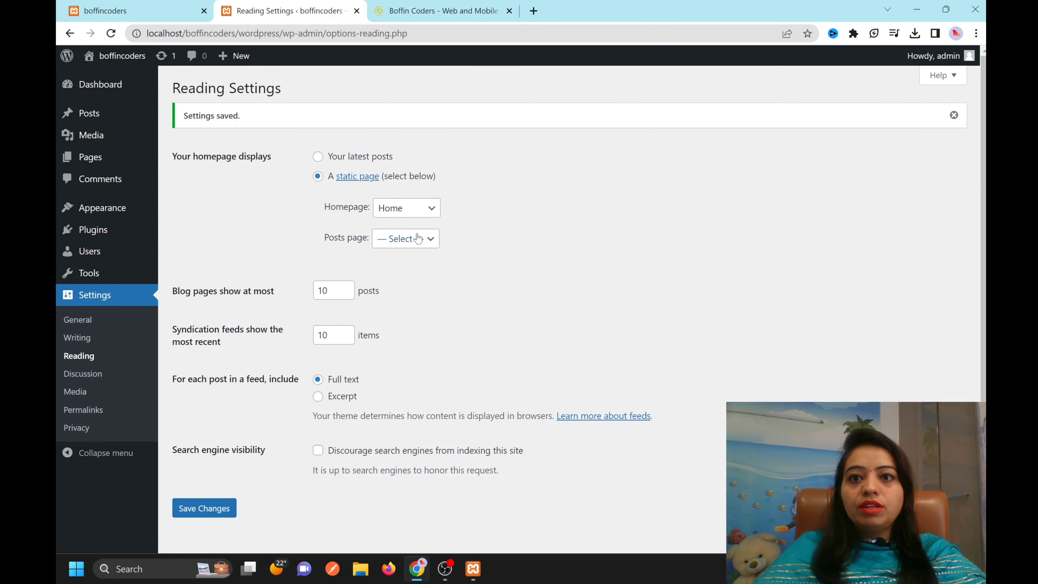
click(157, 157)
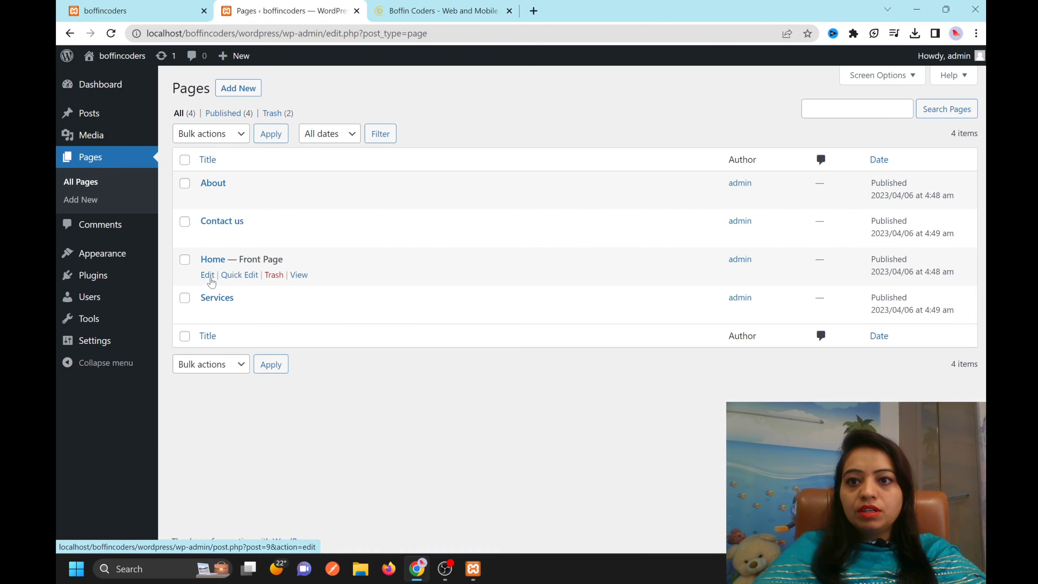
click(209, 276)
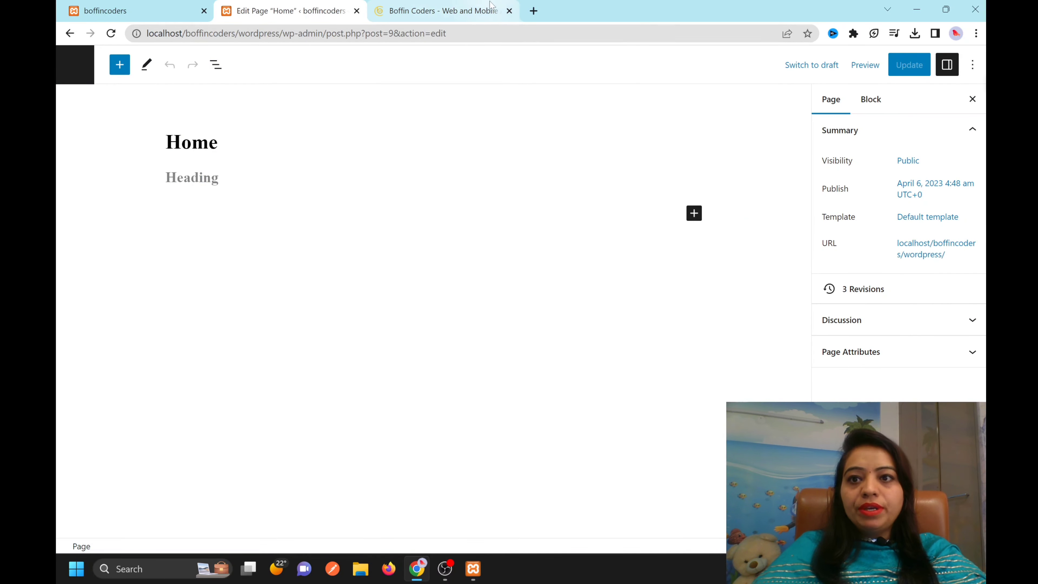
On the boffincoders.com site, copy the intro text from the "TOP RATED WEB AND MOBILE APP DEVELOPMENT COMPANY!" heading through the closing quote
click(491, 5)
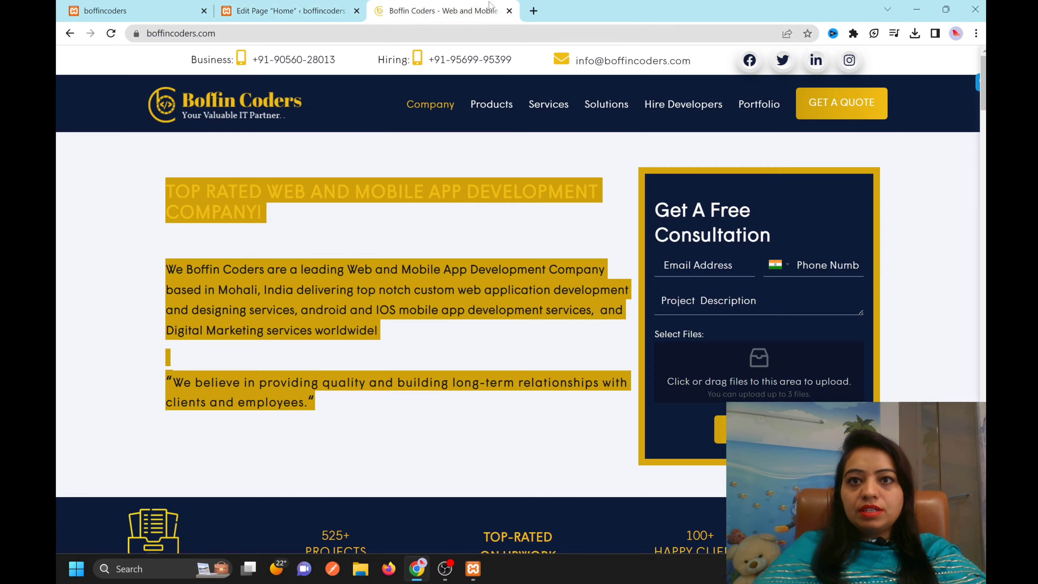
click(342, 238)
drag(327, 405, 165, 203)
key(ctrl+c)
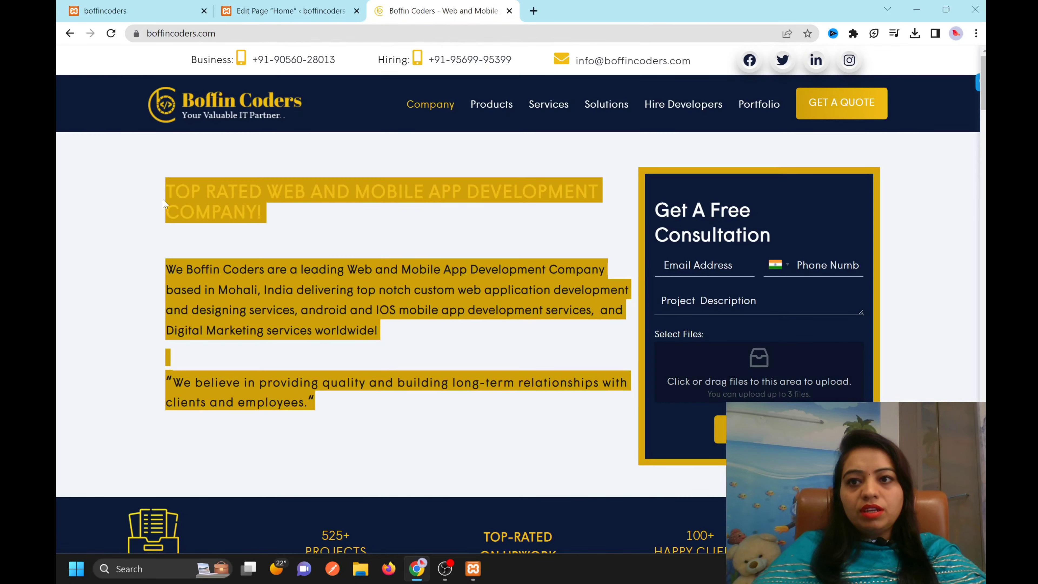
Paste the copied company intro into the Home page's empty heading block and update the page
click(266, 6)
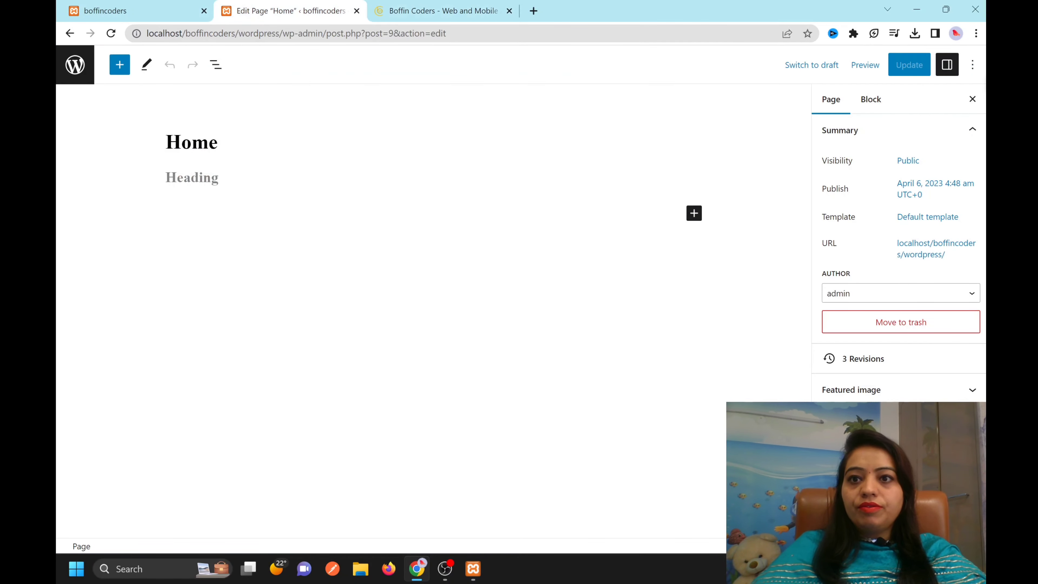
key(ctrl+v)
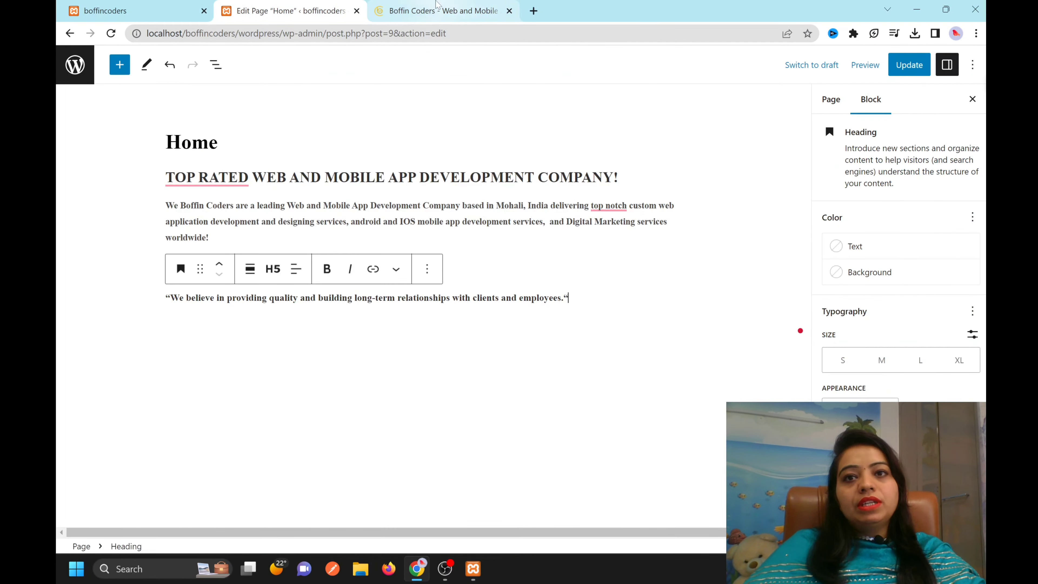
click(437, 11)
click(242, 5)
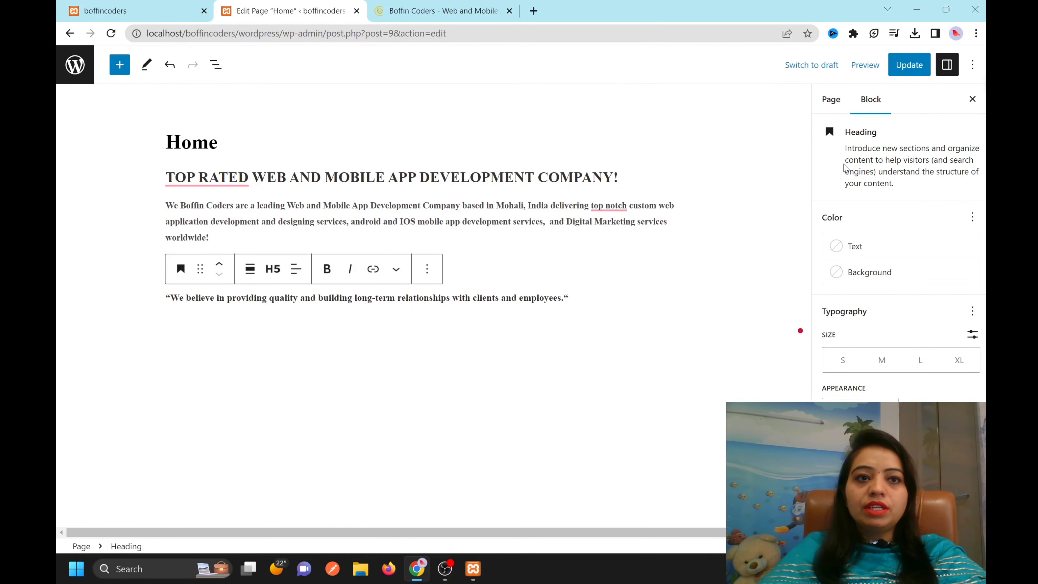
click(916, 65)
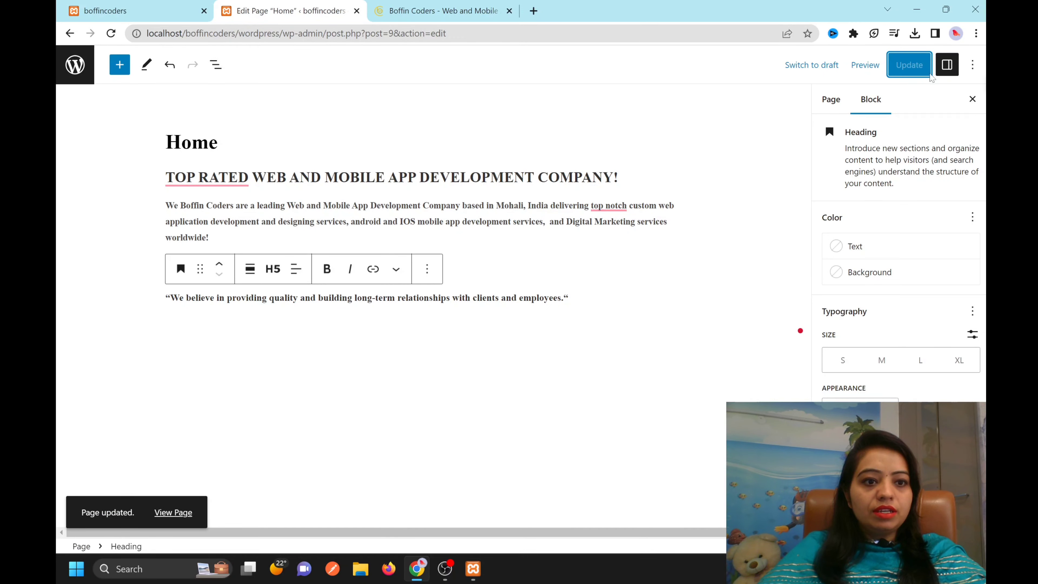
Reload the site's front end and check the company intro text on the homepage
click(135, 8)
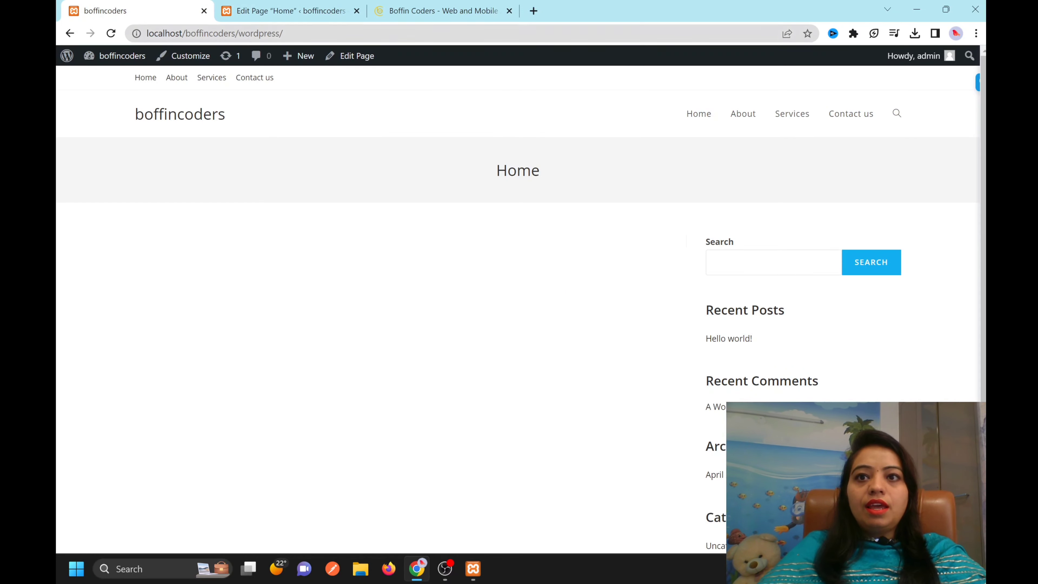
click(280, 34)
key(Return)
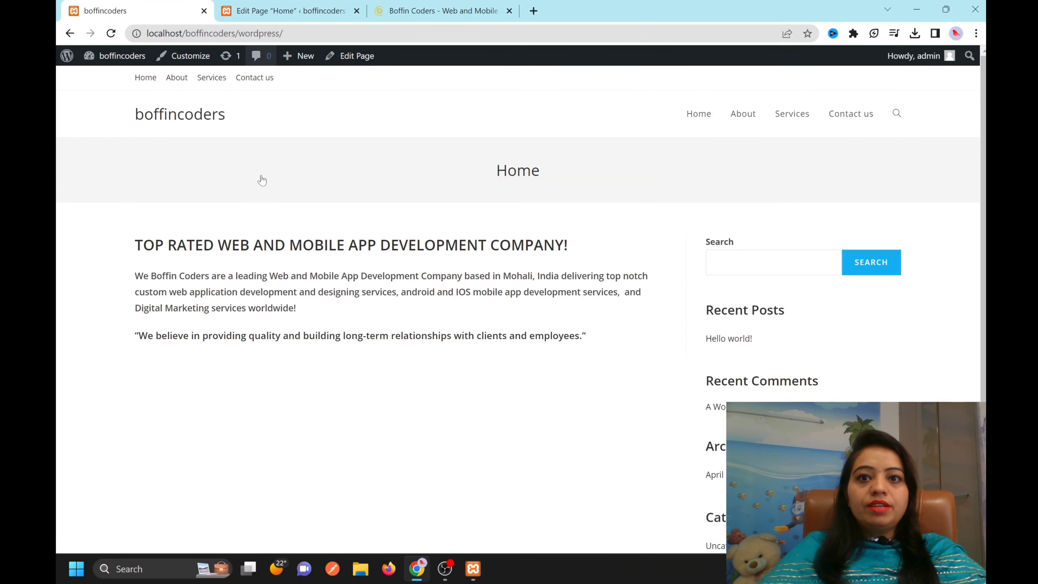
drag(599, 346, 209, 266)
Return to the Home page editor and open the block choices for a new block below the closing quote
click(263, 5)
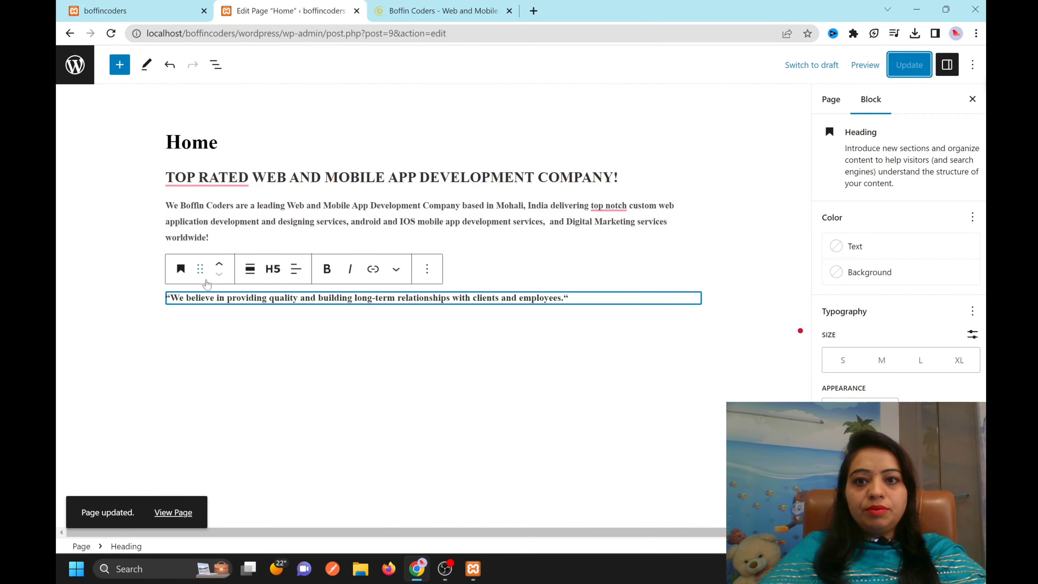
click(589, 391)
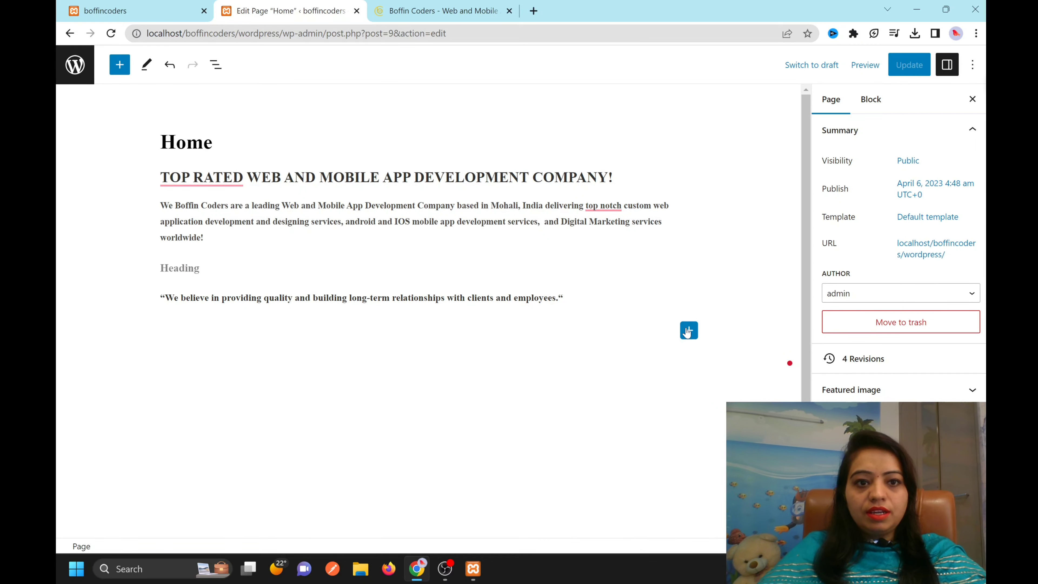
click(689, 330)
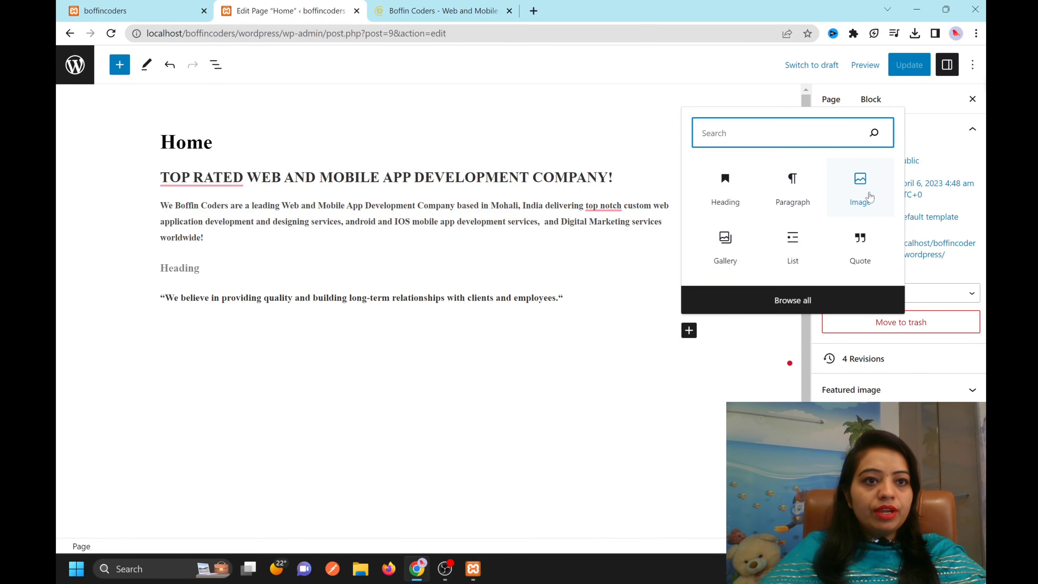